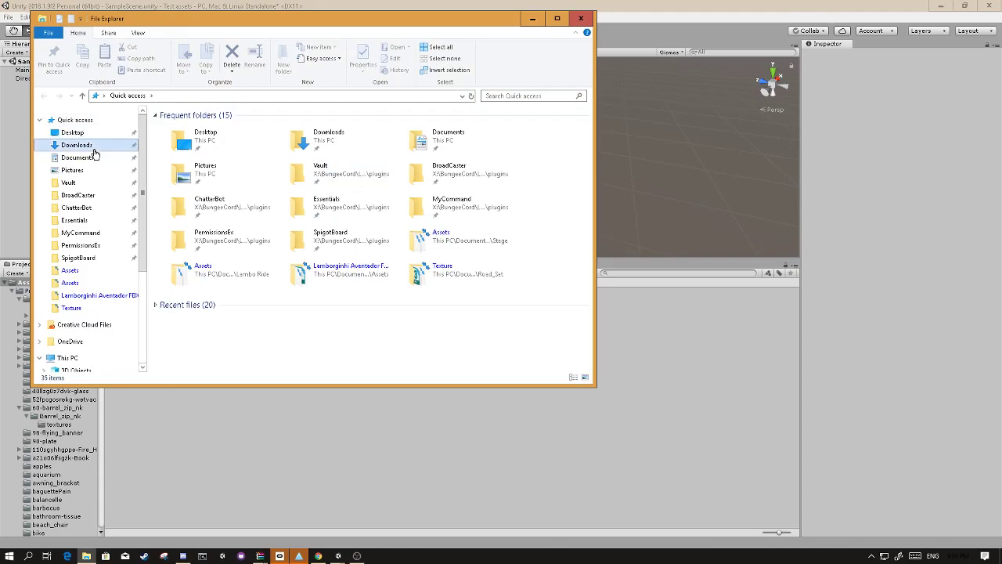
Open the MODELS folder on the Desktop and look through its model folders and archives
scroll(300, 176, down, 1)
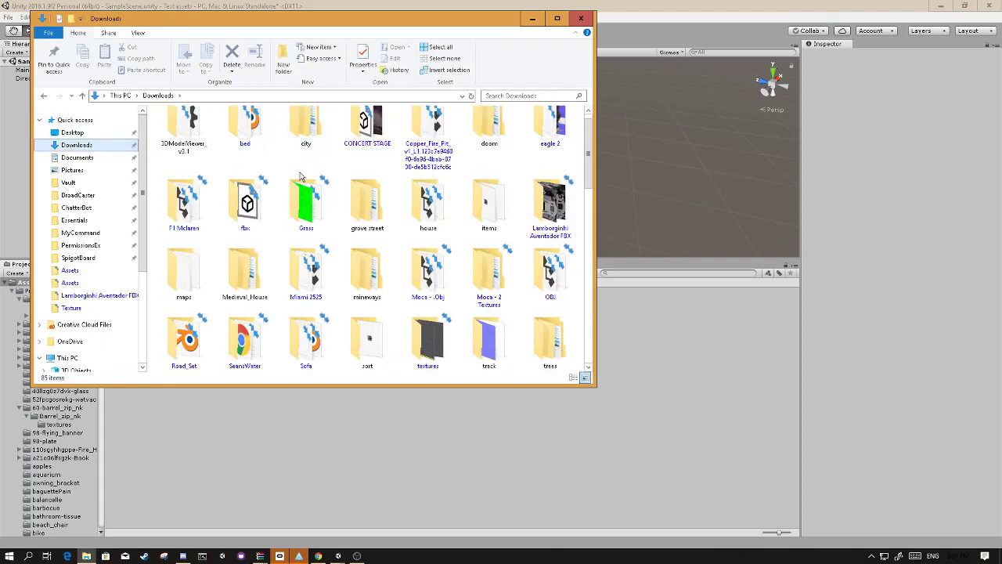
scroll(300, 176, down, 1)
click(72, 132)
scroll(257, 154, down, 1)
click(174, 226)
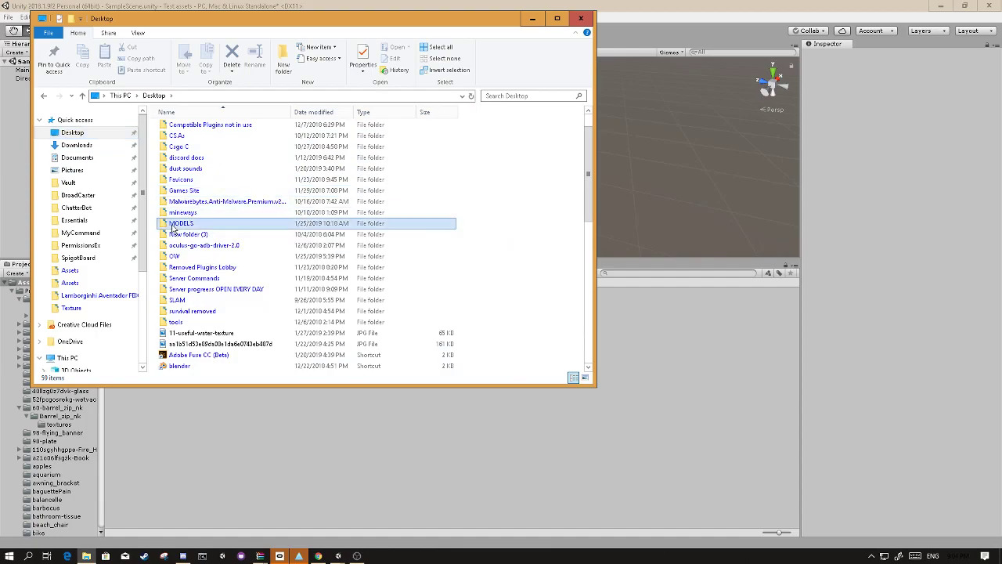
double_click(174, 225)
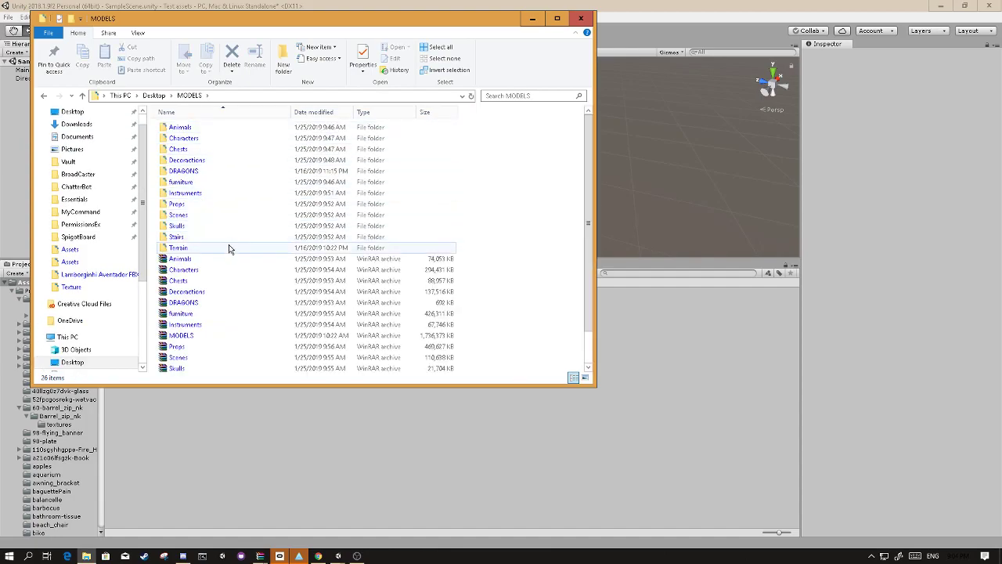
scroll(230, 275, down, 1)
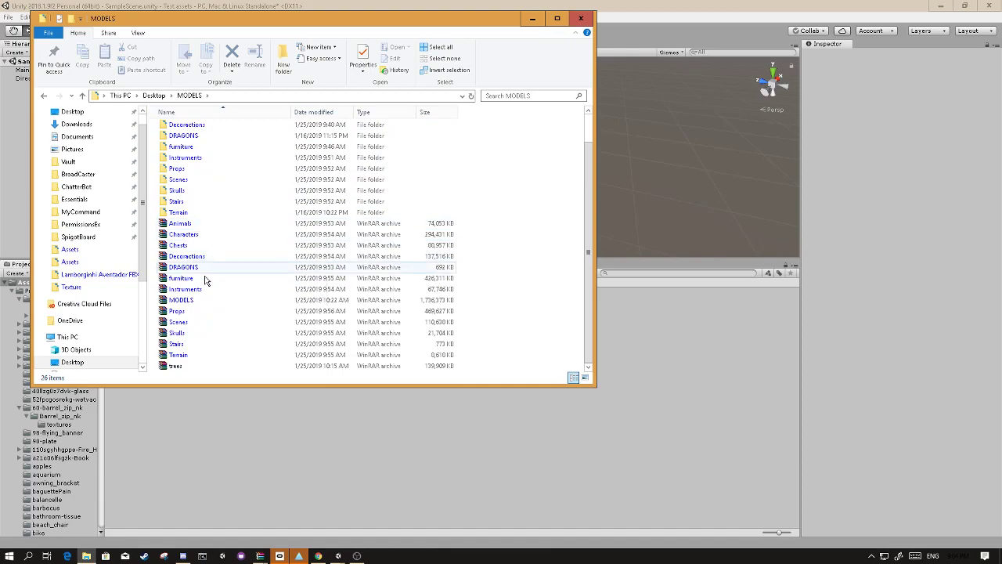
Select all the WinRAR archives in the MODELS folder and try to extract each one to a separate folder
click(179, 224)
drag(179, 223, 254, 384)
click(472, 199)
scroll(327, 195, up, 1)
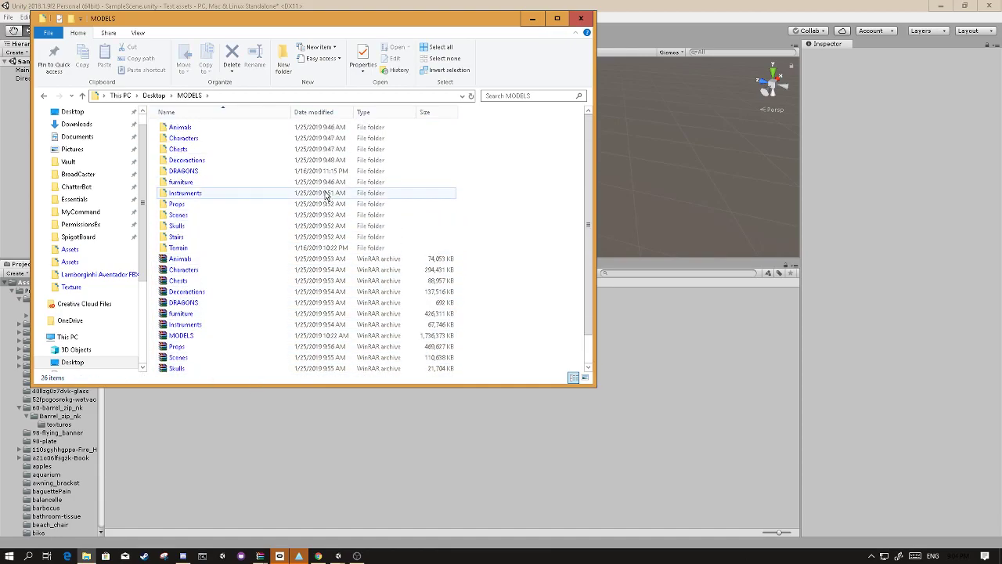
drag(155, 255, 309, 368)
right_click(310, 289)
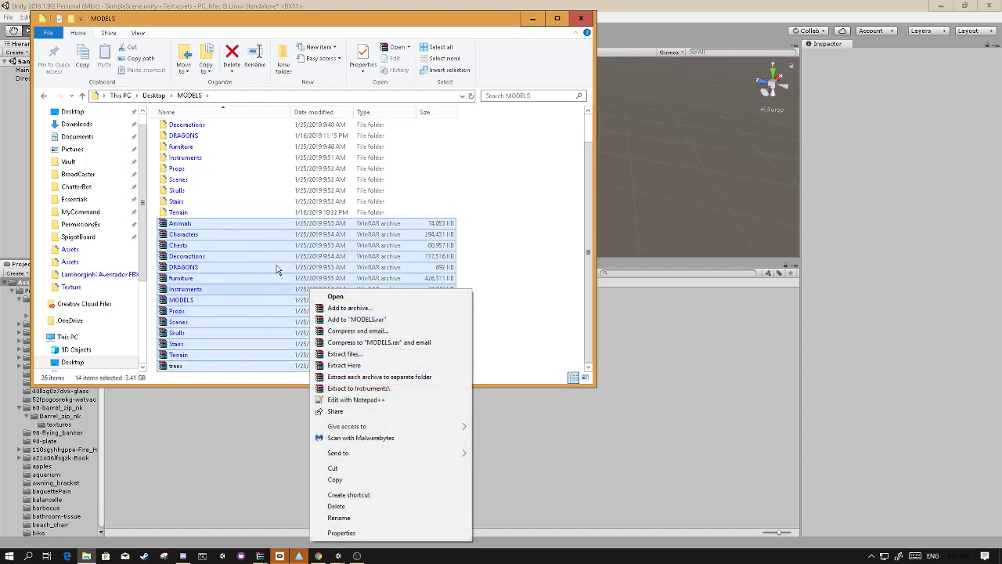
click(395, 378)
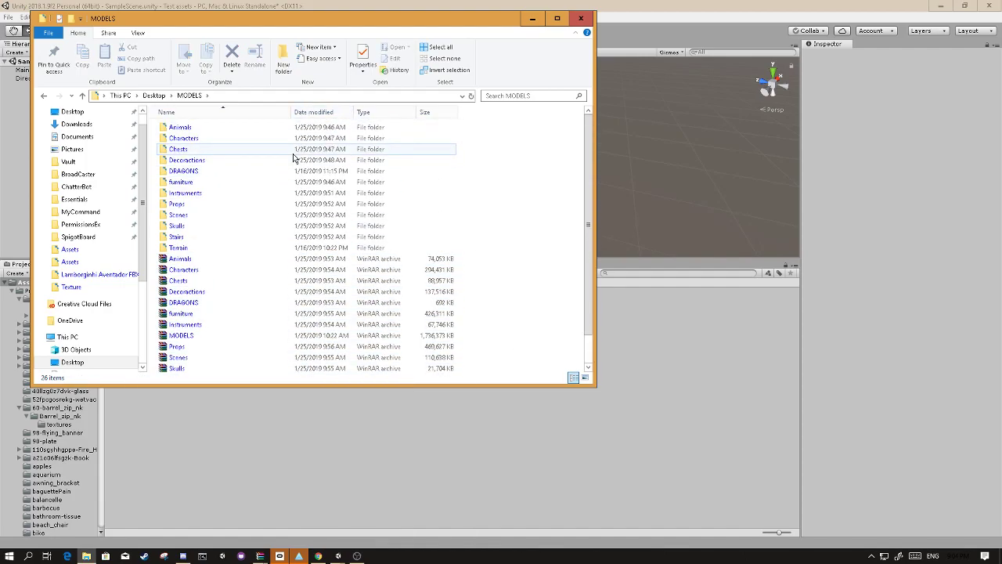
Select the Terrain folder in MODELS and switch to the Unity editor
click(227, 248)
drag(239, 252, 369, 218)
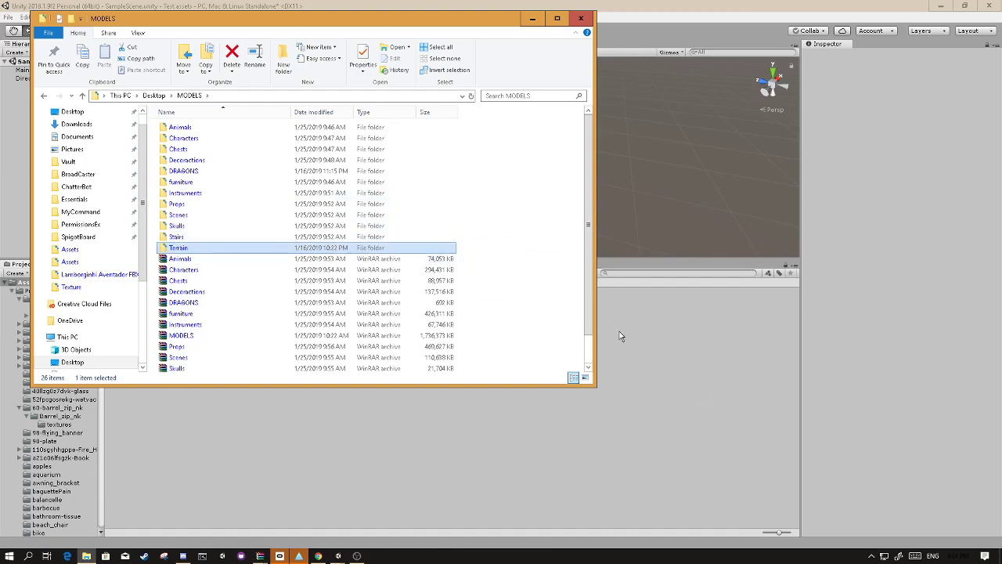
click(678, 345)
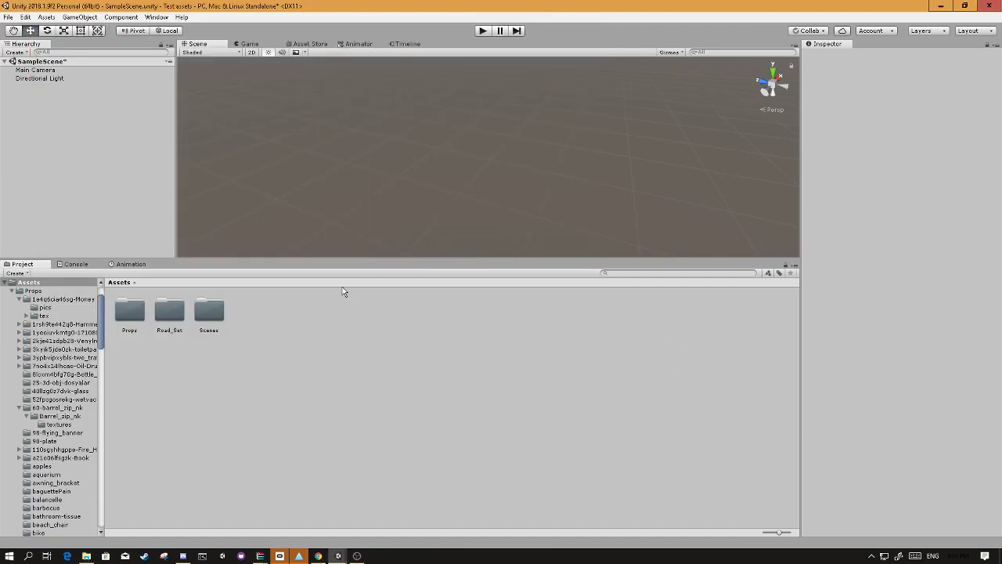
Open the Props folder in the project's Assets
right_drag(418, 142, 443, 115)
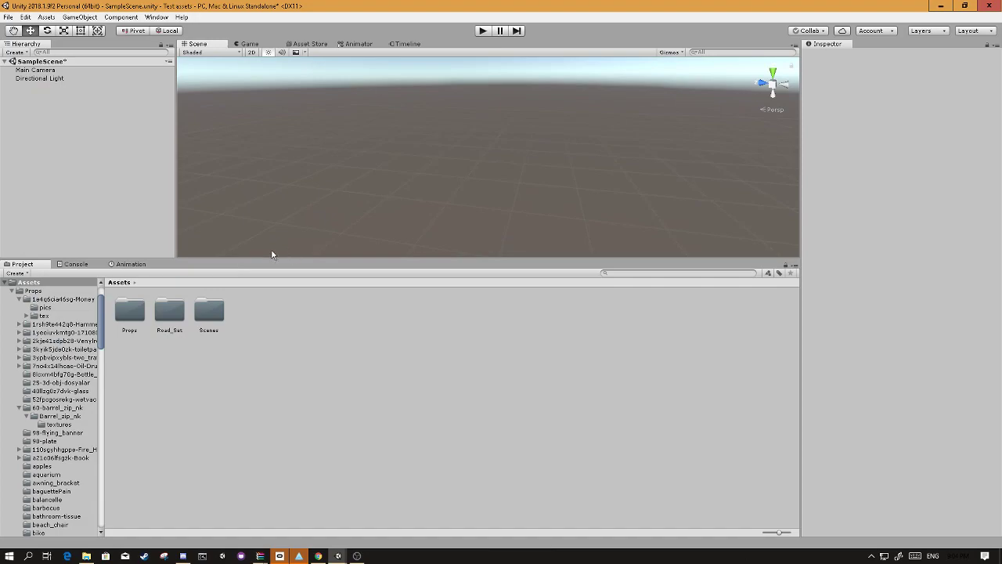
double_click(137, 315)
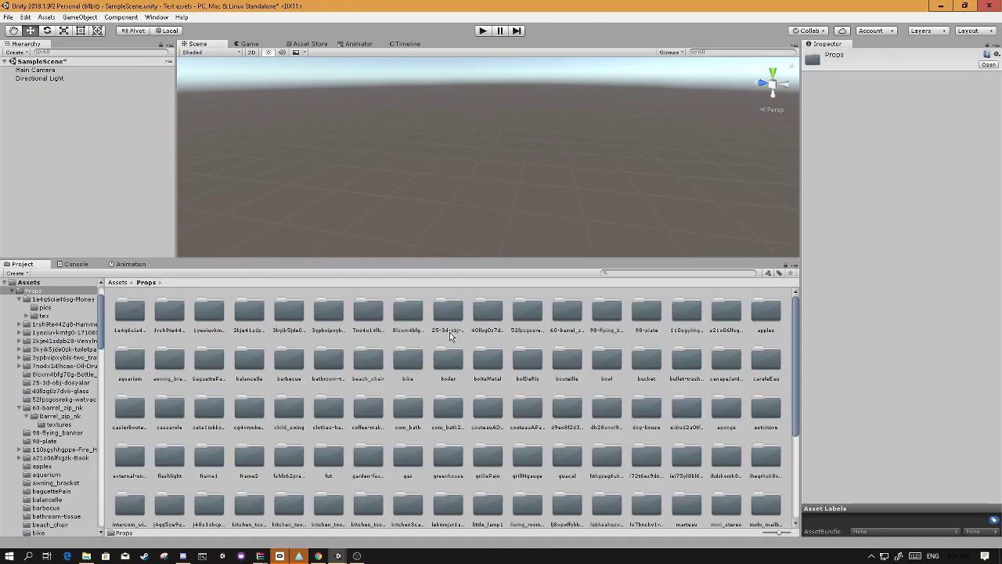
click(117, 283)
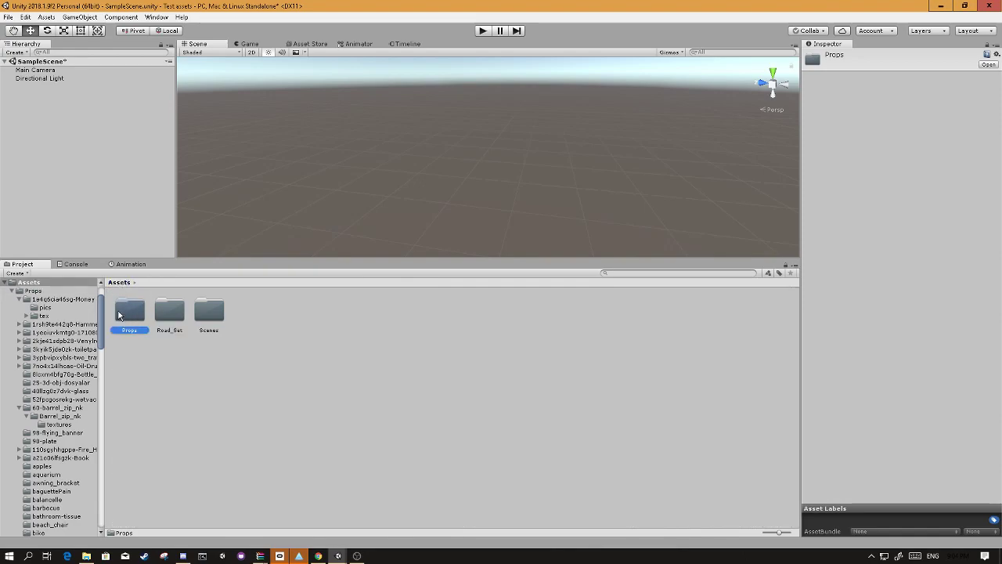
double_click(125, 317)
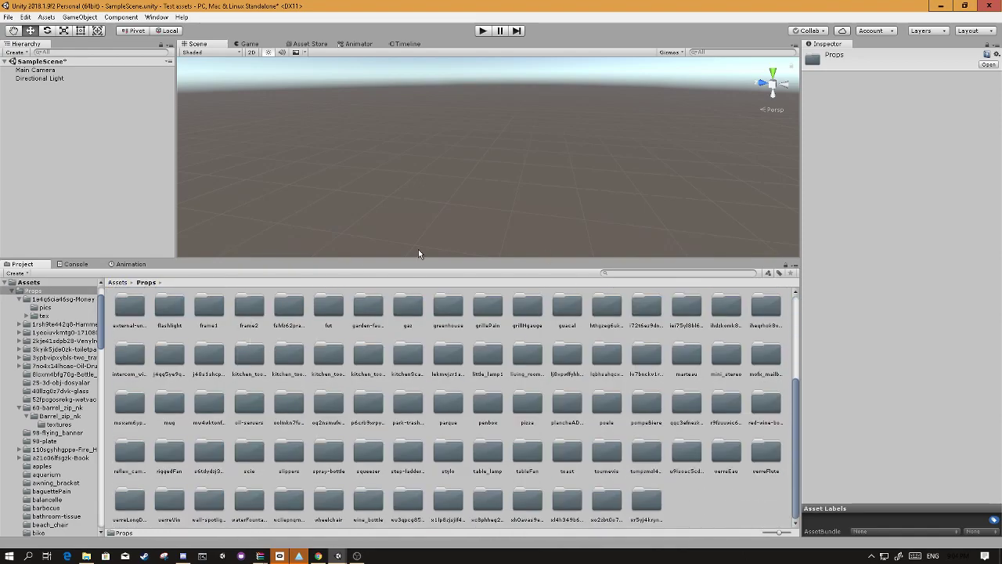
Open the 25-3d-obj-dosyalar folder, place its çöpkovası trash bin model in the scene and frame it
double_click(440, 330)
drag(206, 314, 494, 185)
right_drag(495, 186, 509, 219)
double_click(60, 80)
right_drag(462, 161, 540, 146)
Delete the çöpkovası object from the scene and return to the Props folder
right_click(116, 81)
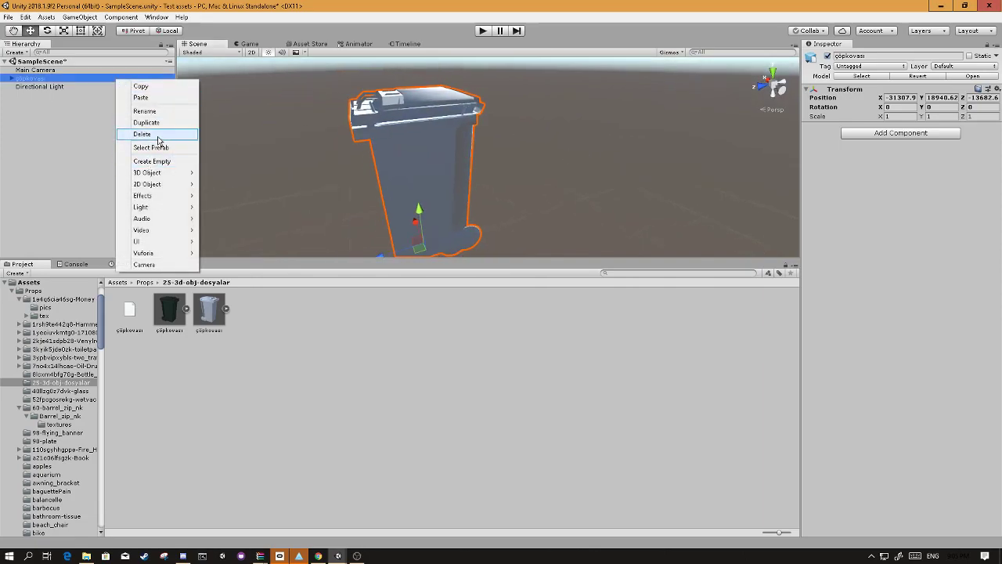
click(156, 135)
click(145, 282)
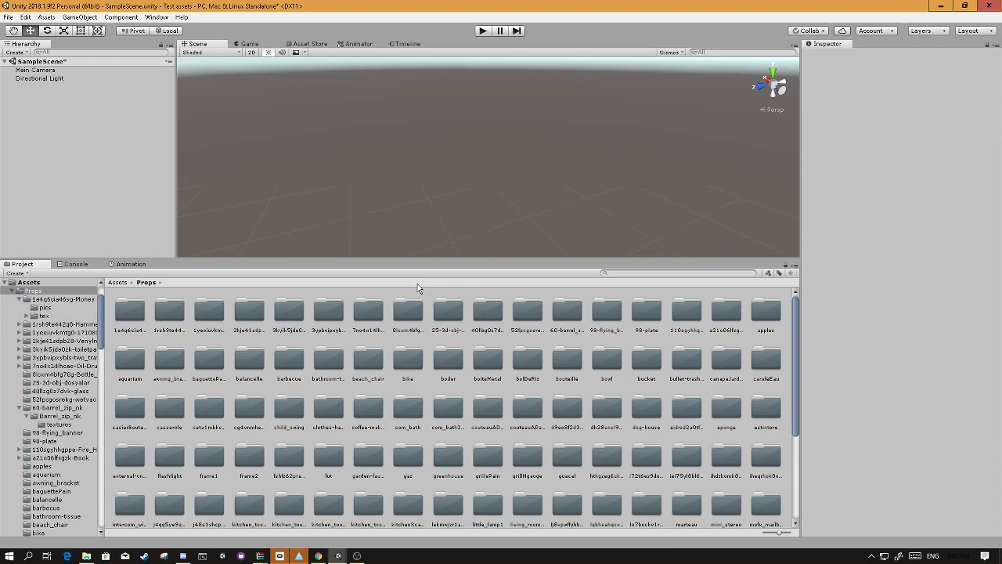
Open the Barrel_zip_nk folder inside 60-barrel_zip_nk
click(566, 313)
double_click(571, 325)
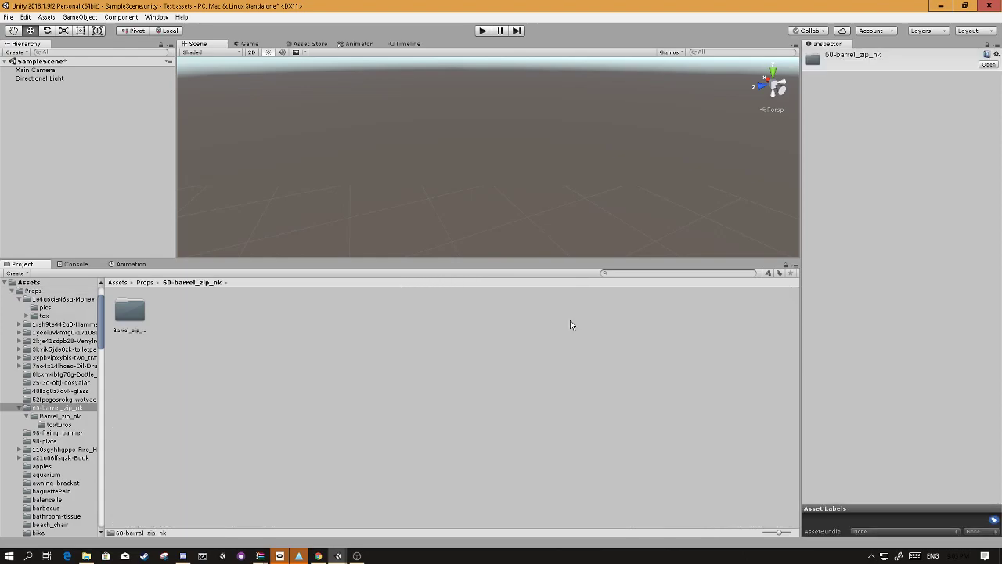
double_click(131, 312)
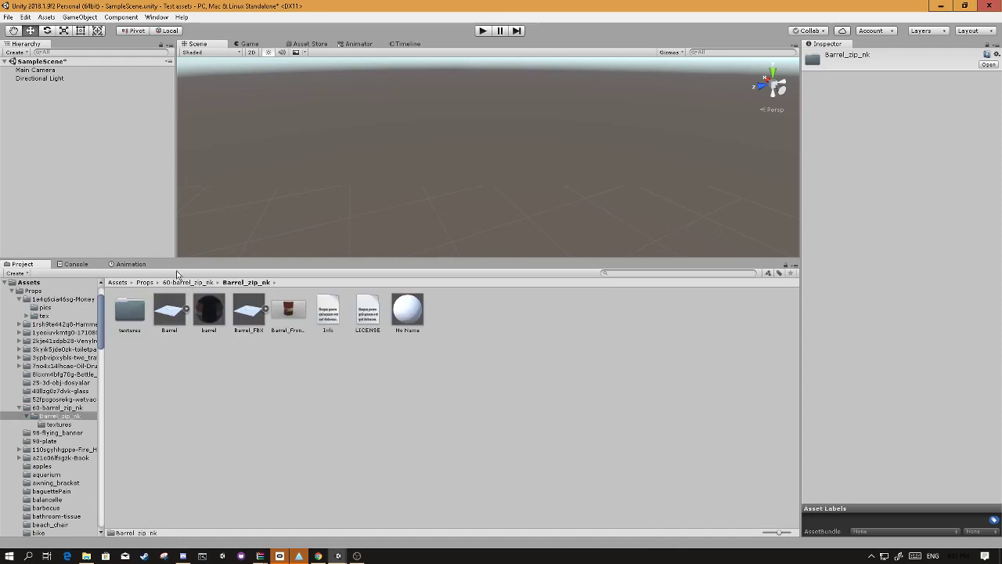
Place the Barrel model in the scene for inspection and delete it from the hierarchy
drag(186, 310, 496, 160)
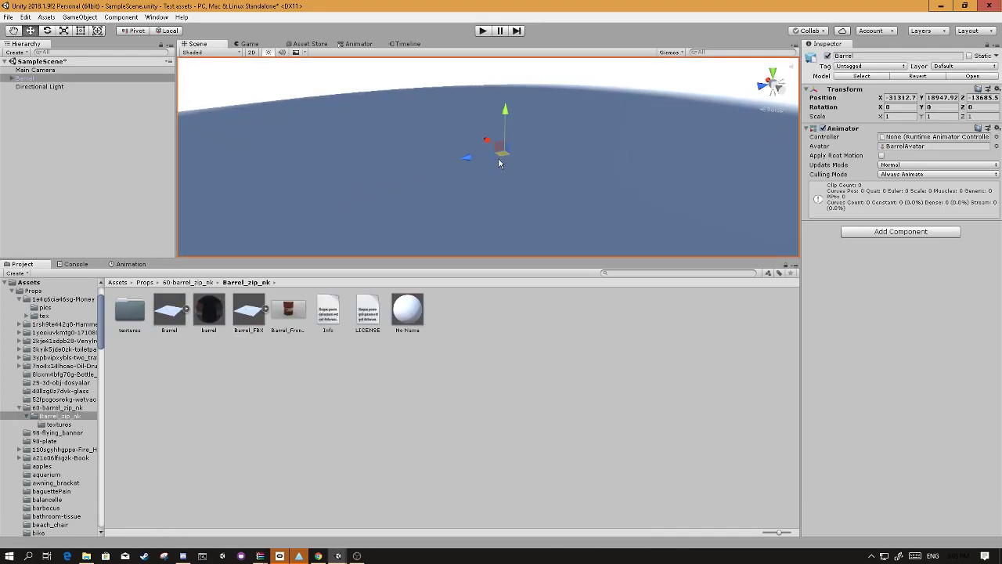
key(f)
scroll(498, 166, down, 5)
scroll(498, 165, up, 6)
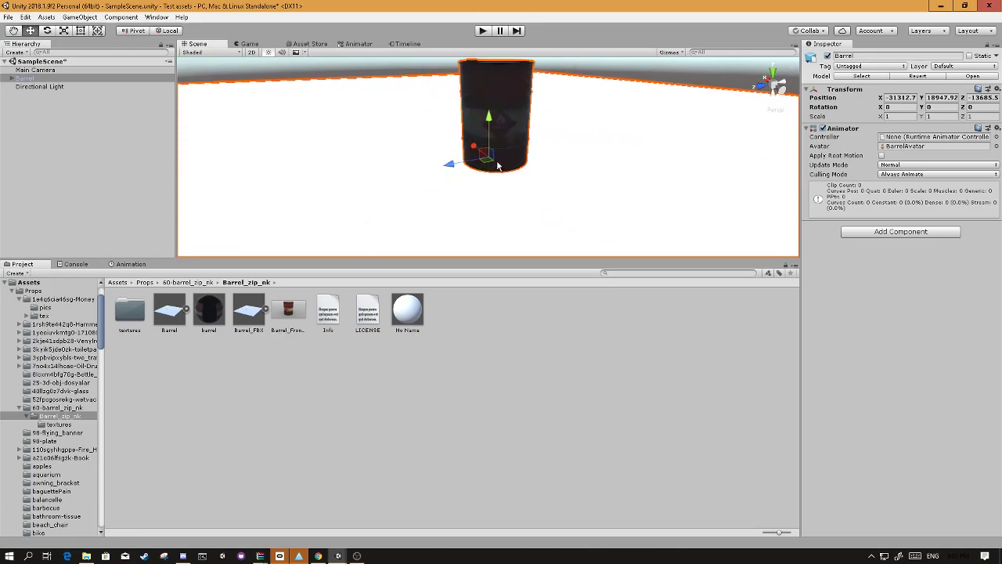
right_drag(523, 159, 486, 151)
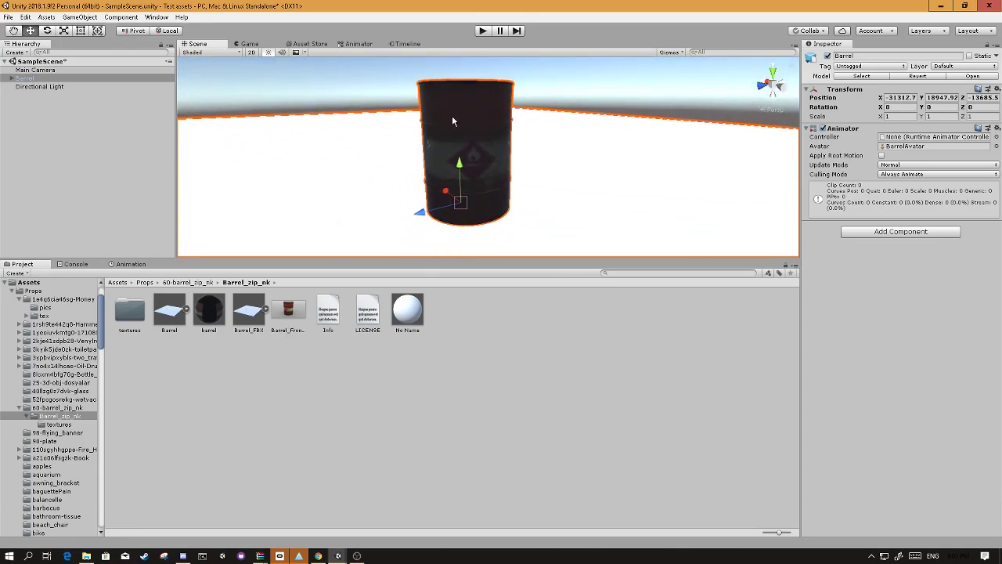
right_click(67, 80)
click(90, 133)
Place the Barrel_FBX model in the scene and frame its barrel up close
drag(249, 310, 430, 185)
key(f)
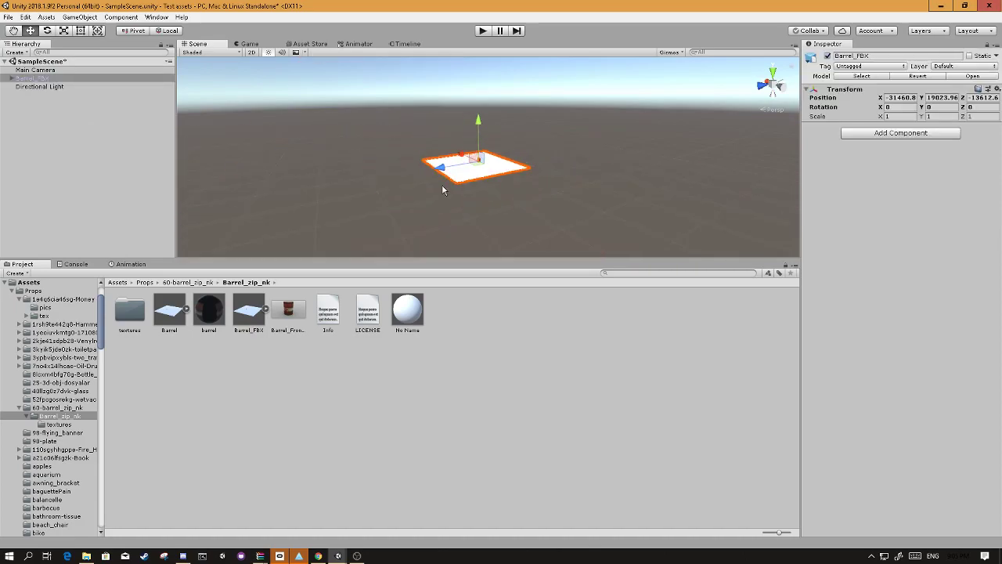
scroll(443, 192, up, 6)
right_drag(443, 202, 523, 172)
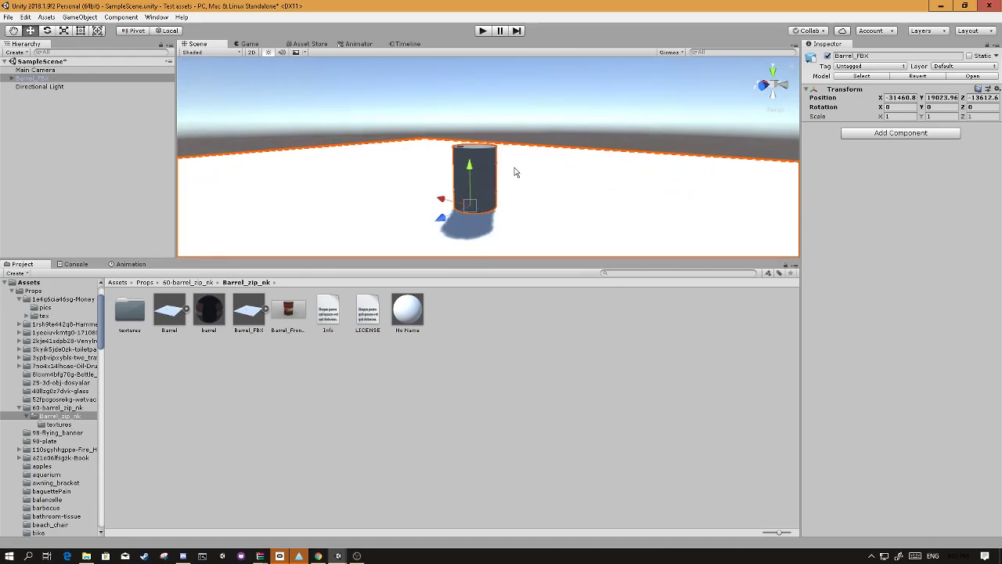
Delete the Plane001 child of Barrel_FBX and frame the remaining barrel in the scene
click(12, 79)
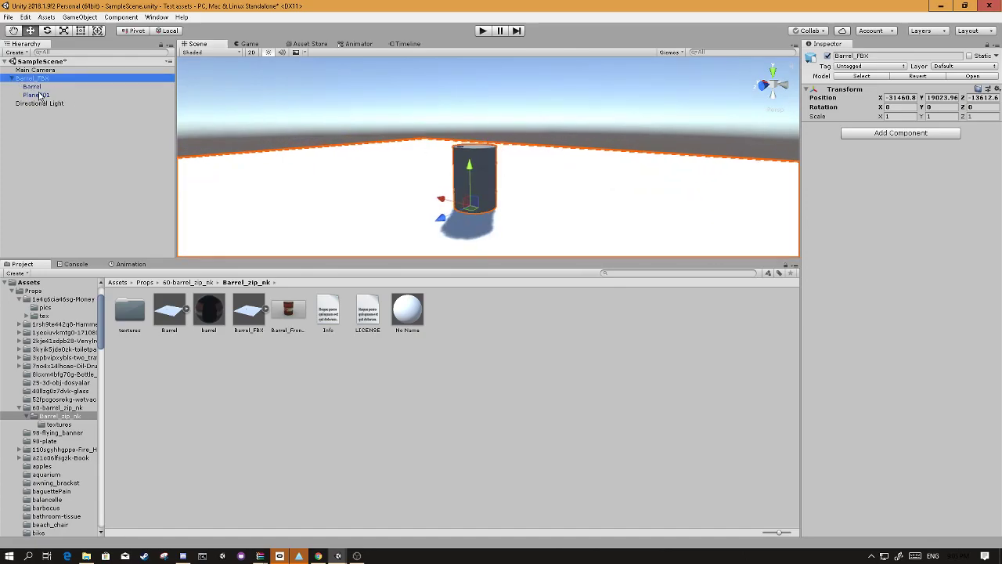
click(39, 95)
right_click(44, 97)
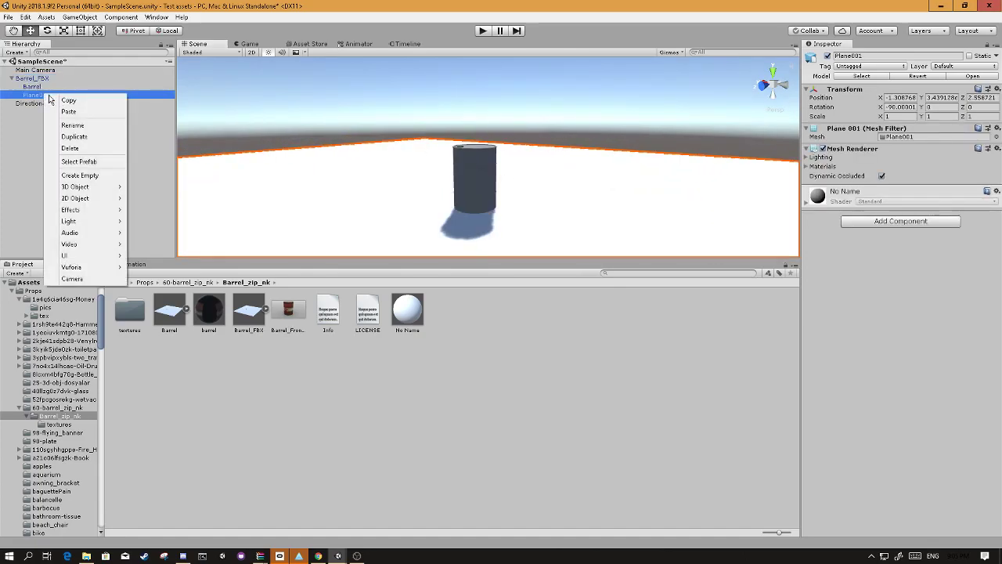
click(86, 147)
click(530, 301)
right_drag(548, 175, 430, 143)
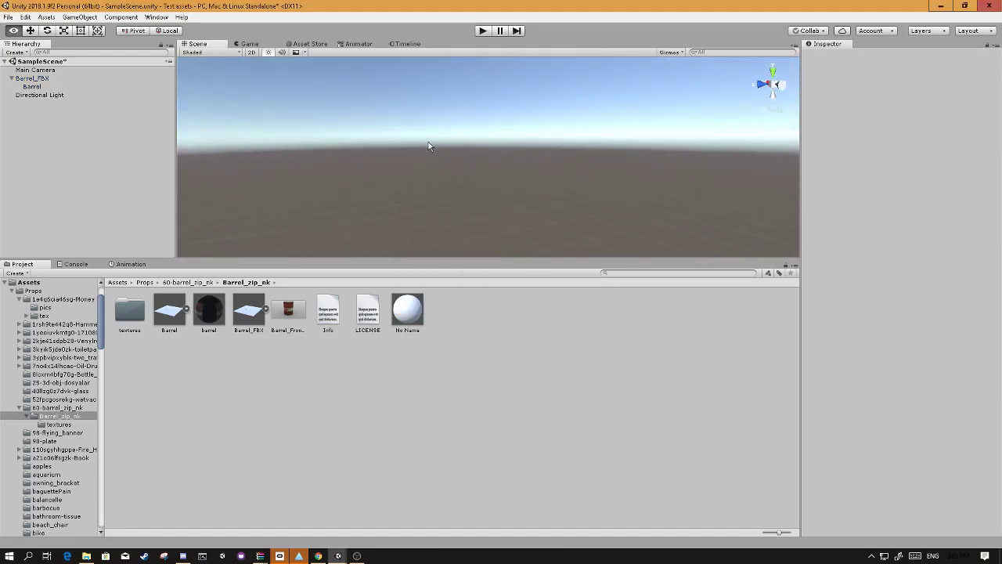
click(32, 79)
key(f)
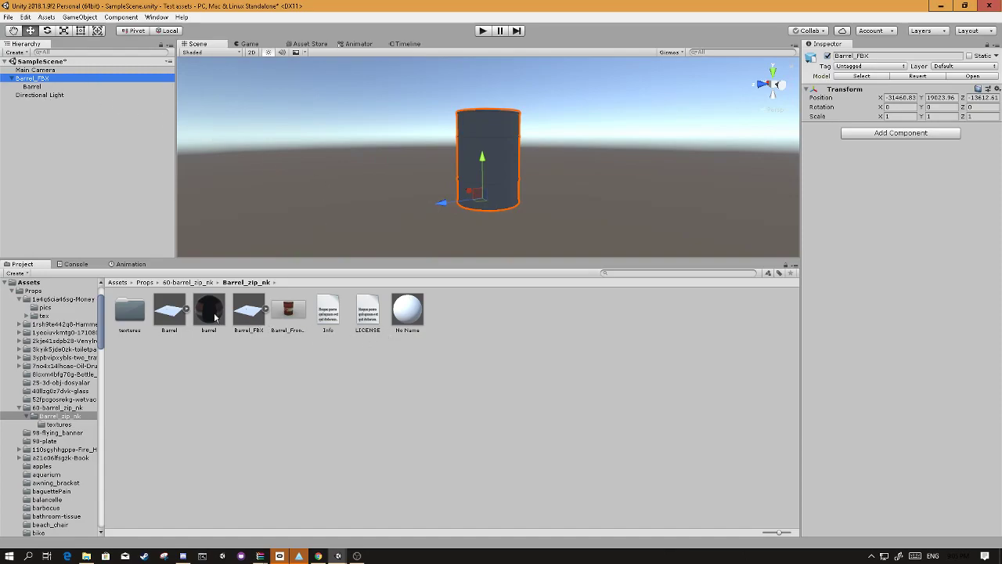
Open the barrel's textures folder and examine the barrel_d, barrel_n and barrel_s textures
click(127, 314)
double_click(129, 313)
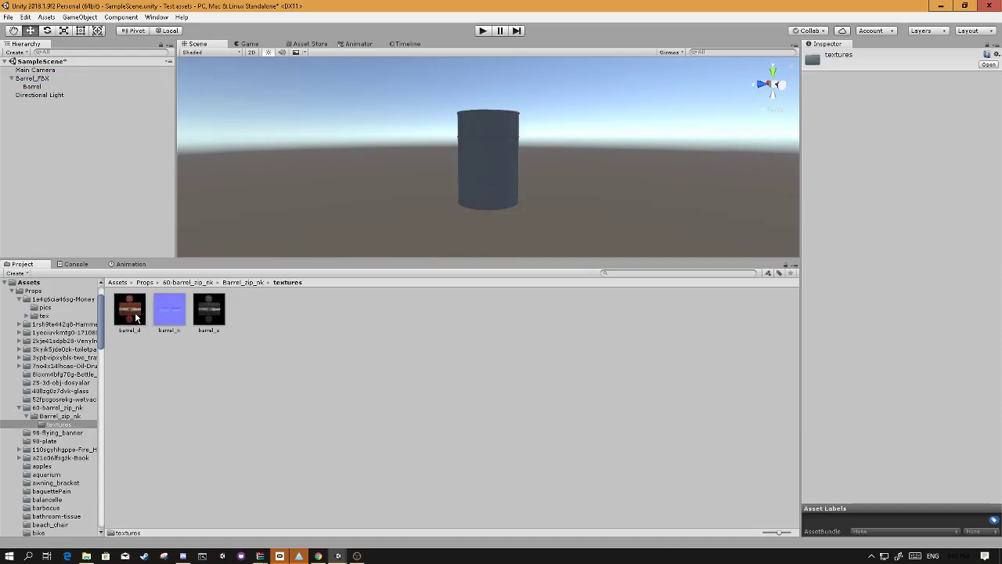
click(141, 310)
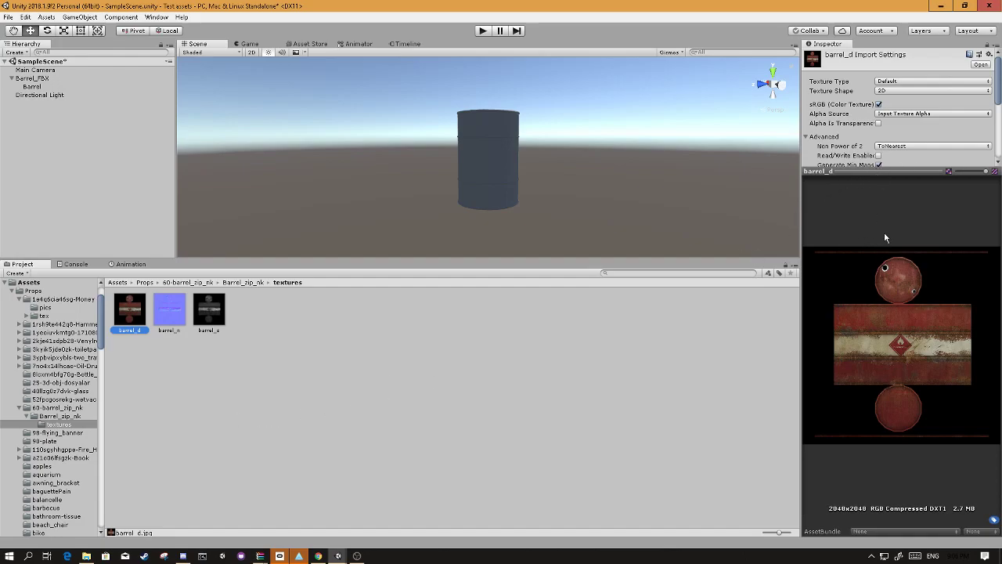
click(171, 323)
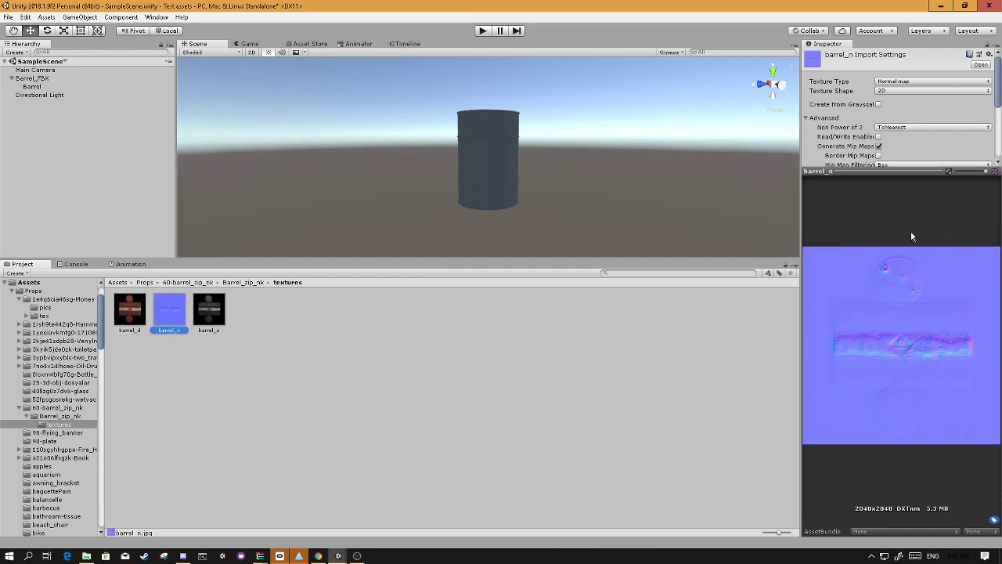
click(208, 313)
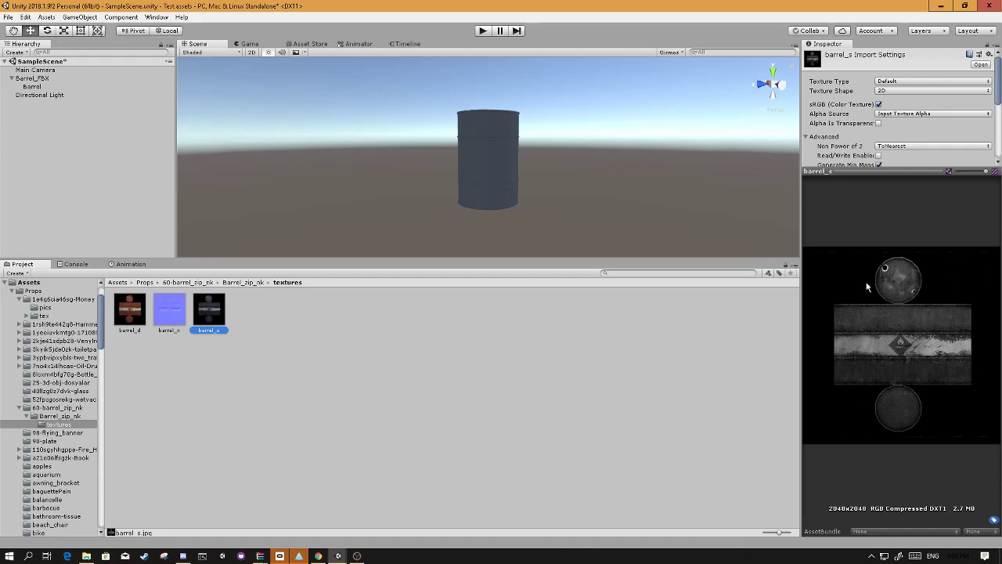
Select the Barrel mesh in the scene and expand its barrel material's settings
key(w)
mouse_move(624, 215)
right_down()
mouse_move(627, 197)
mouse_move(629, 206)
right_up()
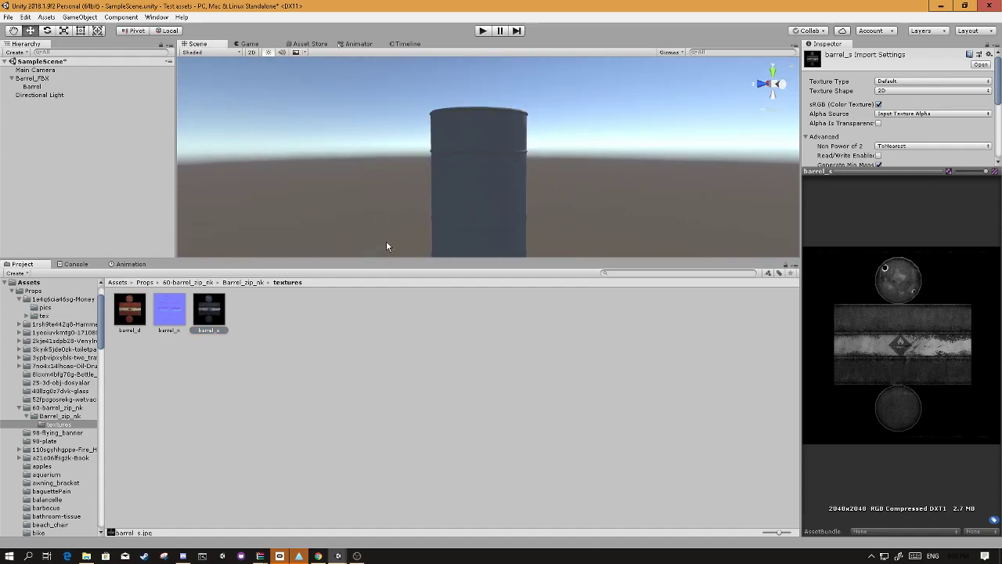
click(480, 188)
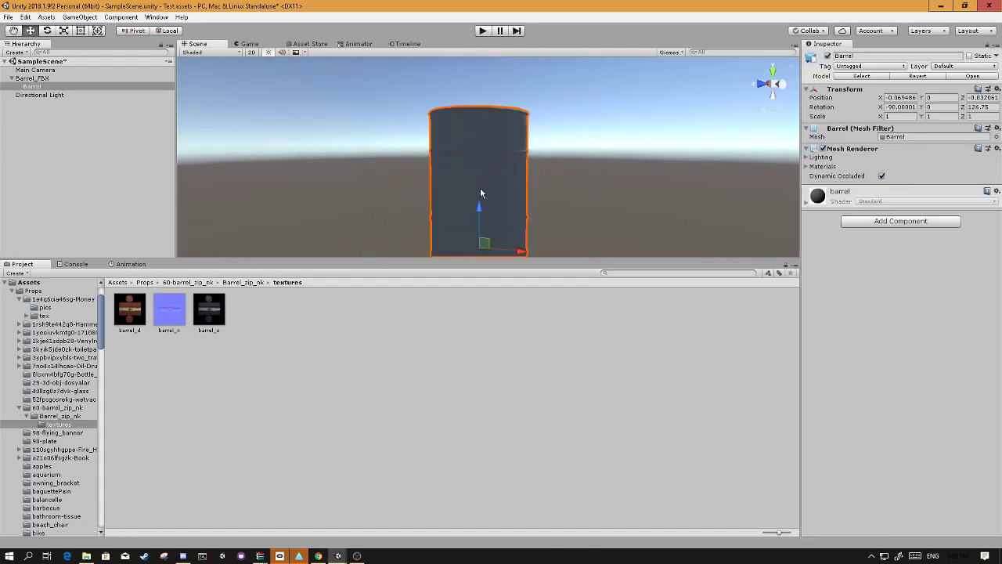
click(815, 208)
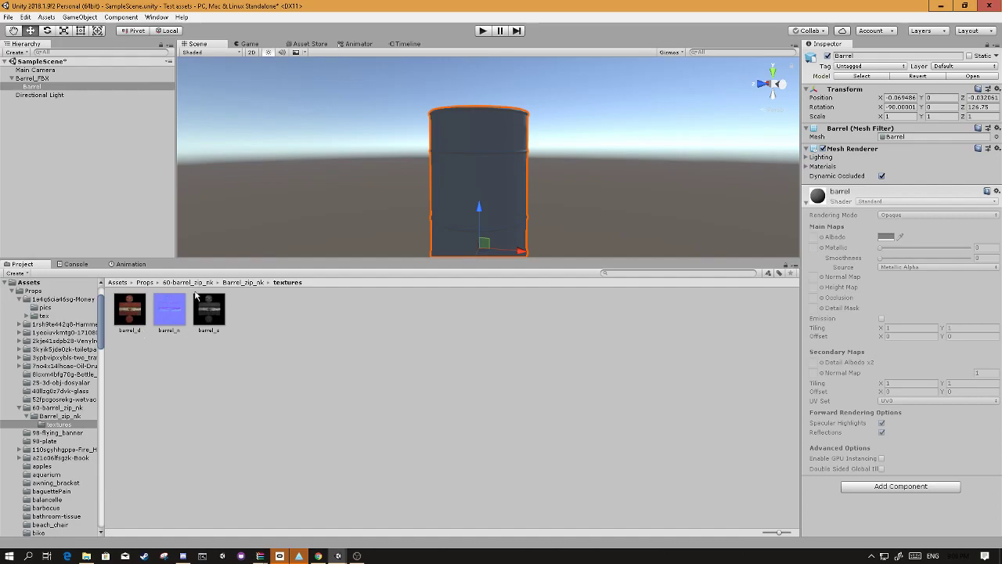
Extract the embedded materials of the Barrel_FBX model into the Barrel_zip_nk folder
click(237, 283)
right_click(256, 316)
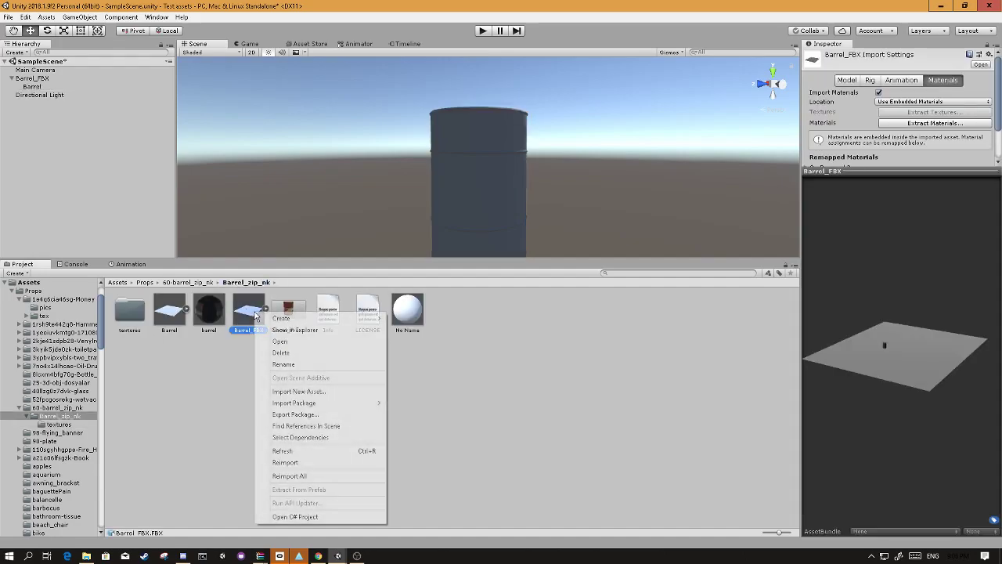
click(918, 133)
click(920, 123)
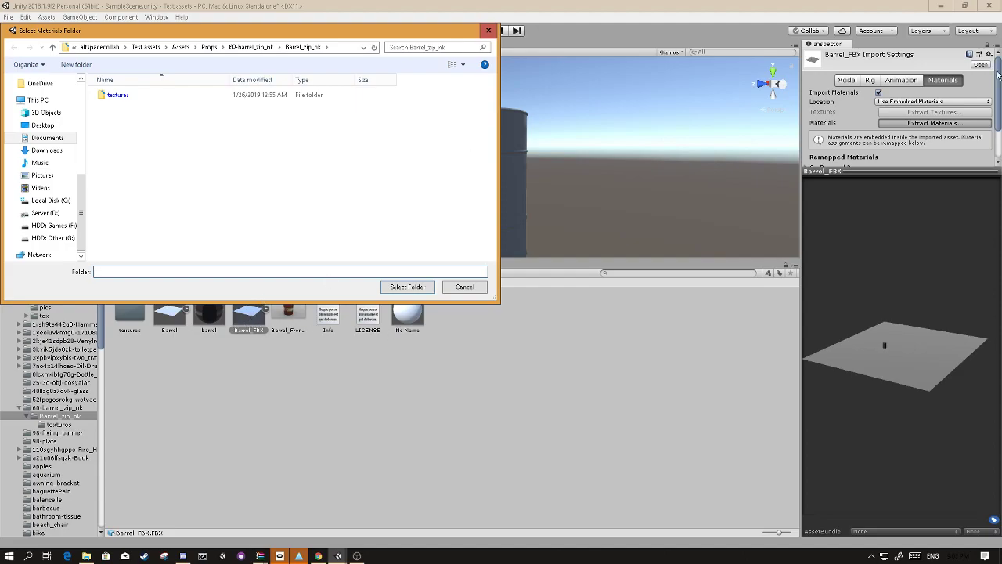
click(407, 289)
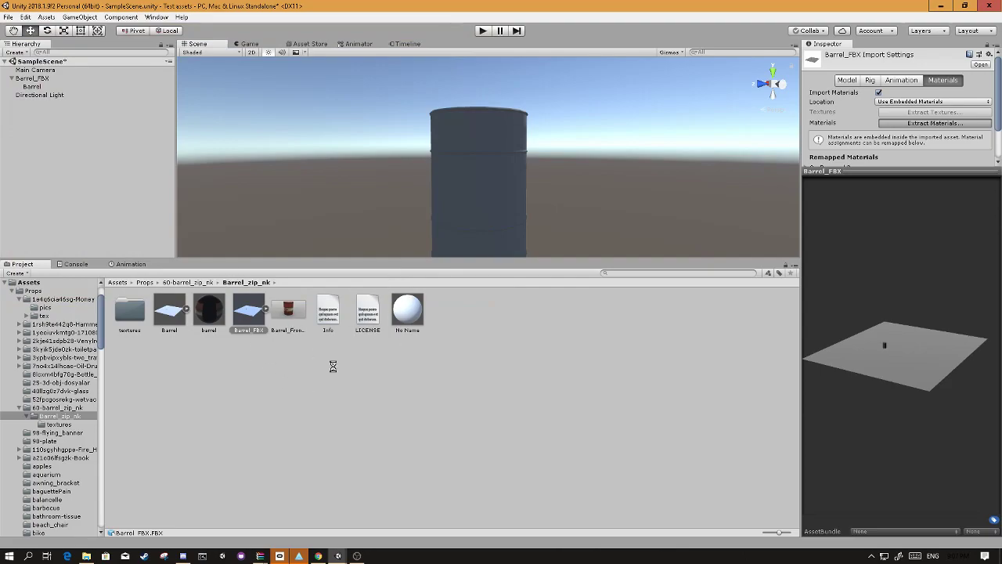
Assign the No Name material to the Barrel mesh in the scene and expand the material's settings
middle_drag(415, 191, 532, 191)
click(505, 178)
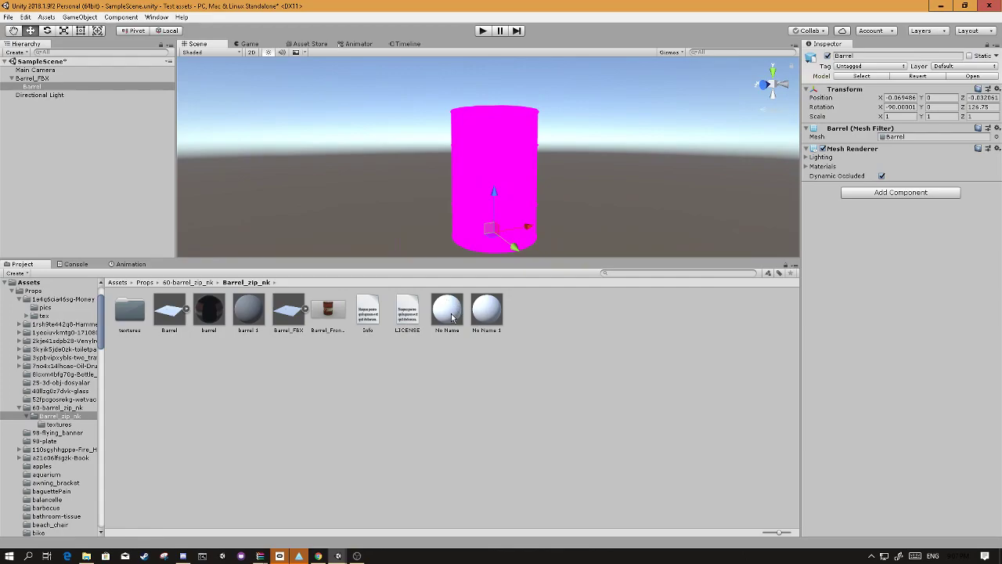
drag(453, 310, 516, 174)
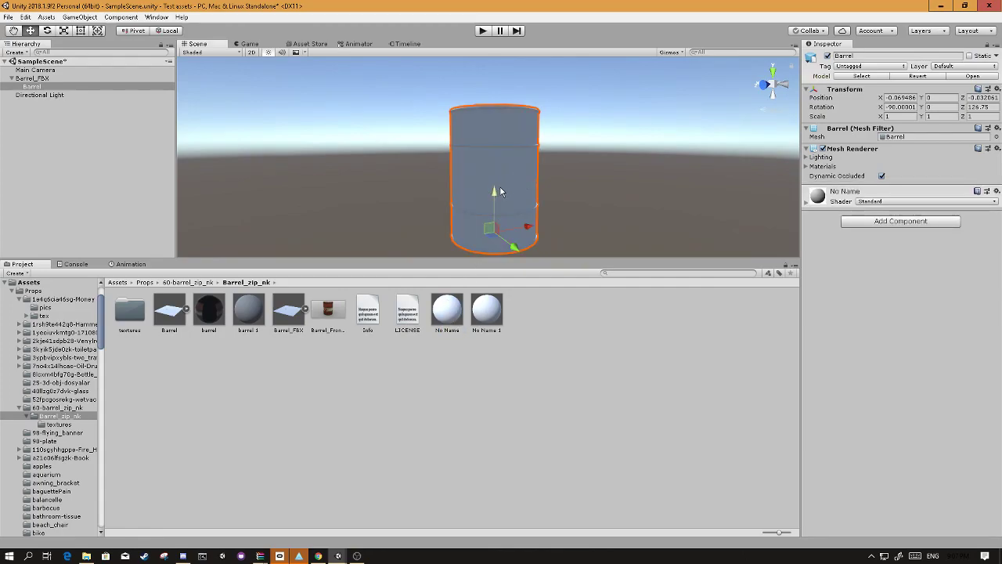
click(808, 202)
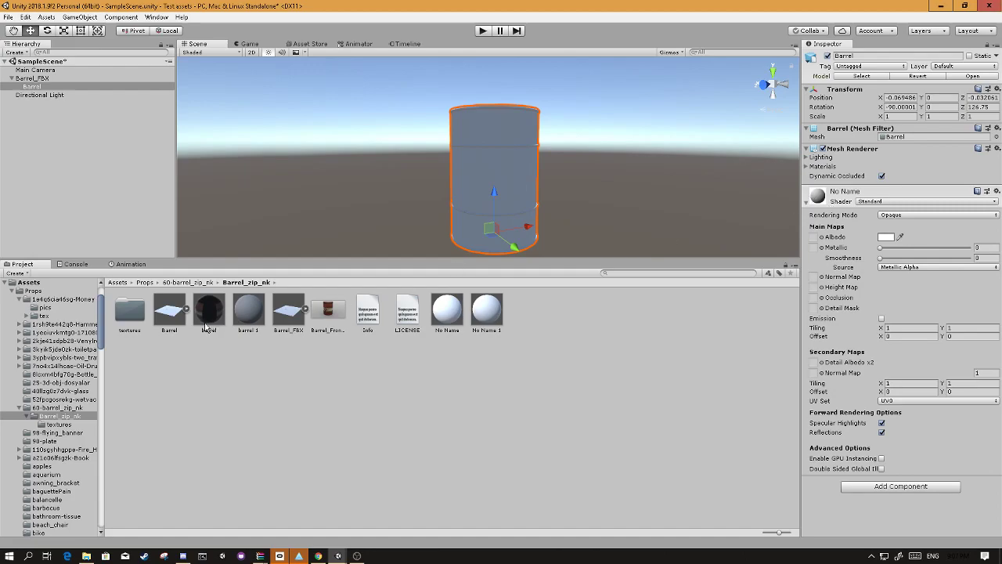
Apply the barrel_d texture from the textures folder as the material's Albedo map and inspect the barrel
double_click(130, 311)
click(501, 200)
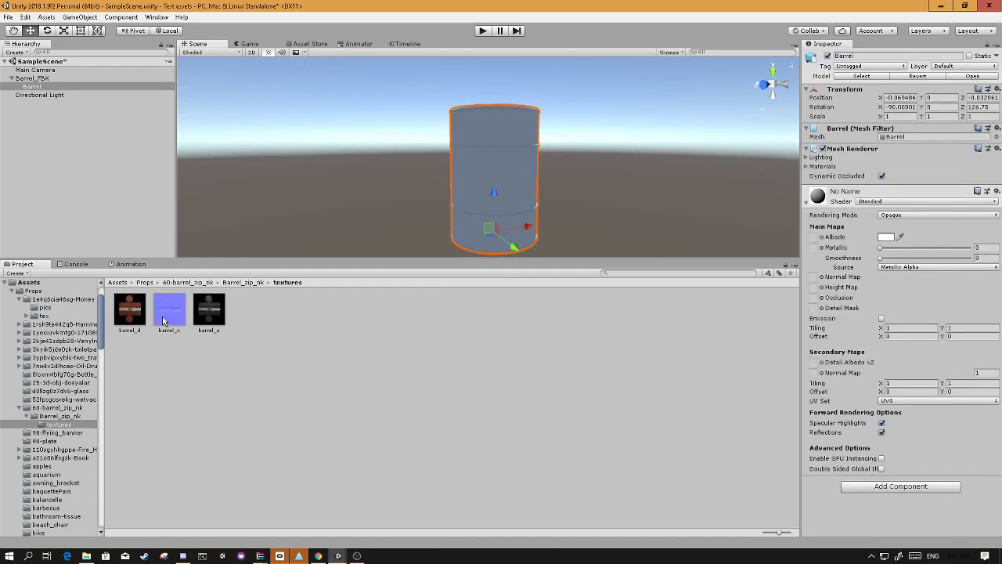
drag(130, 312, 814, 238)
scroll(548, 221, up, 5)
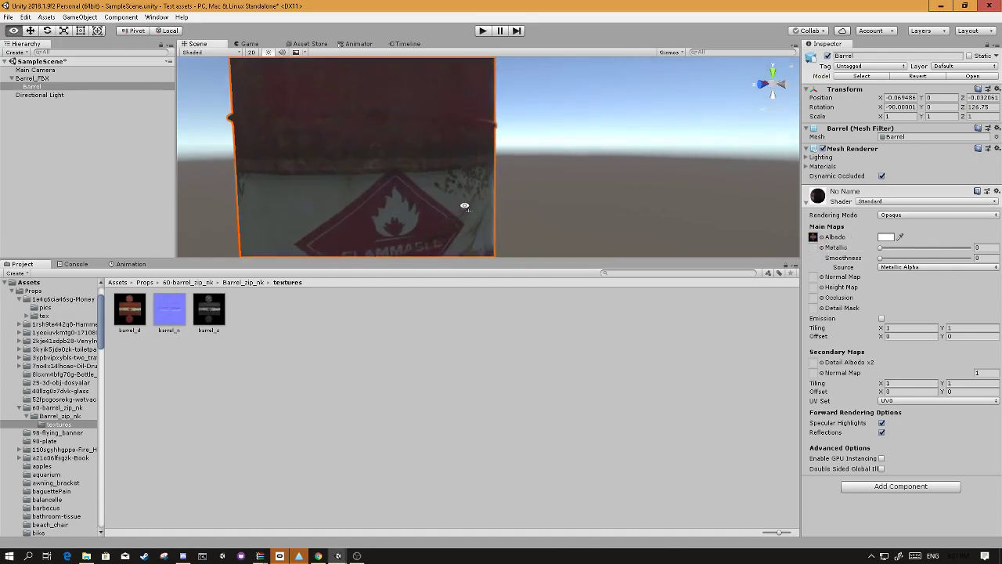
key(s)
right_drag(547, 221, 600, 331)
key(w)
right_drag(512, 201, 377, 177)
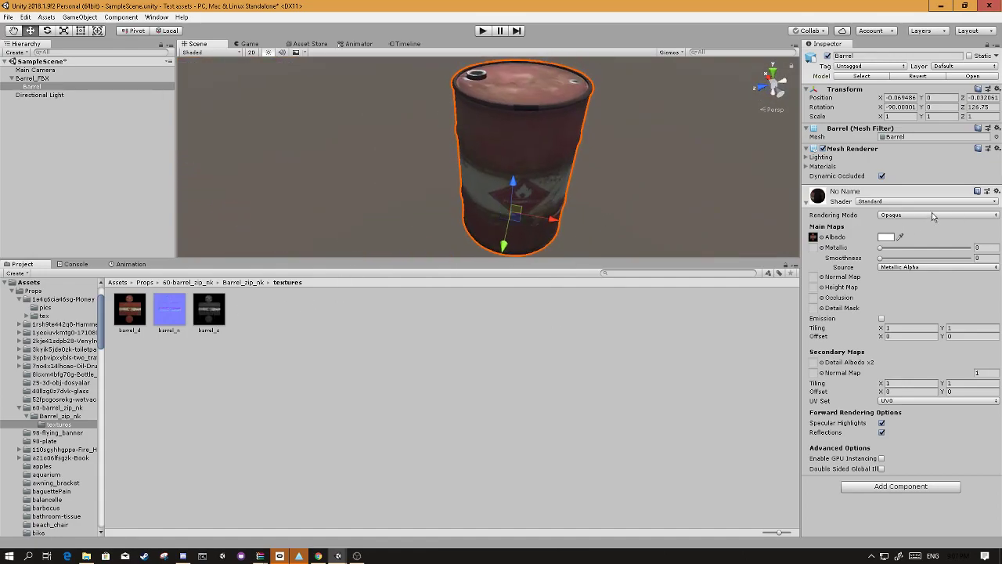
Switch the material's shader to Standard (Roughness setup) and assign barrel_n as its Normal Map
click(920, 201)
click(877, 224)
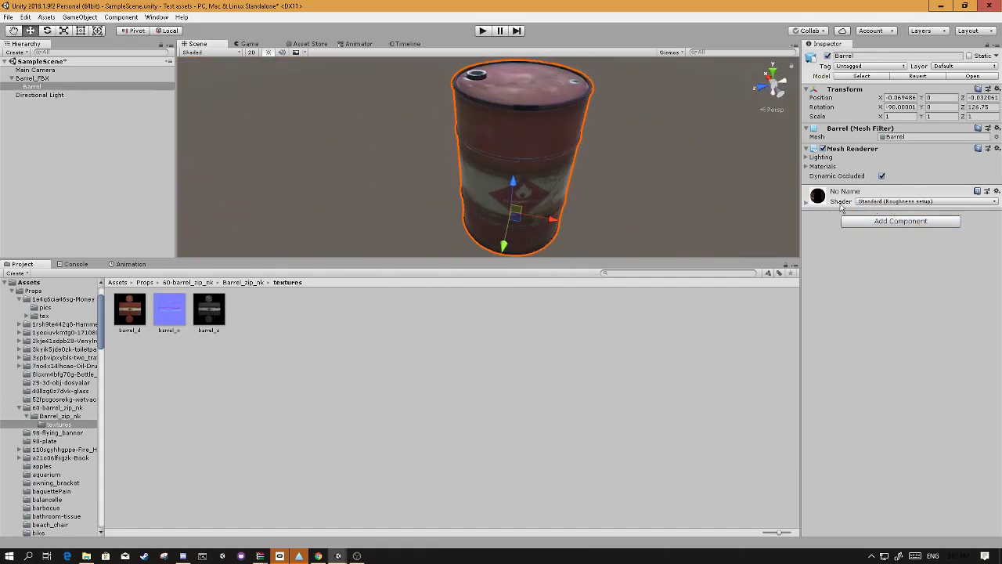
click(807, 203)
drag(176, 312, 814, 268)
alt+drag(429, 169, 503, 133)
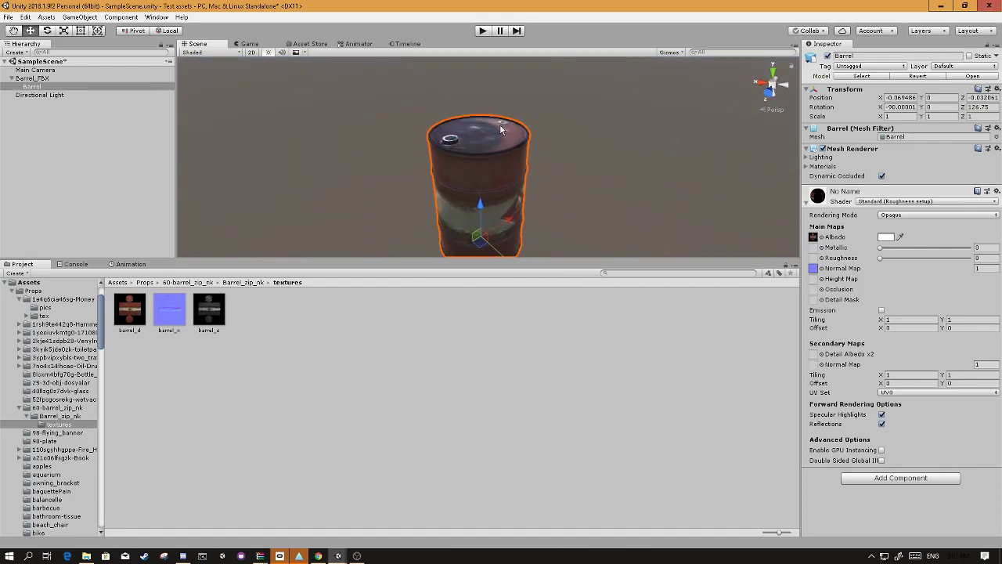
Assign the barrel_s texture as the material's Roughness map and inspect the barrel's surface up close
mouse_move(210, 311)
mouse_down()
mouse_move(877, 241)
mouse_move(814, 258)
mouse_up()
scroll(619, 169, up, 8)
alt+drag(609, 168, 391, 90)
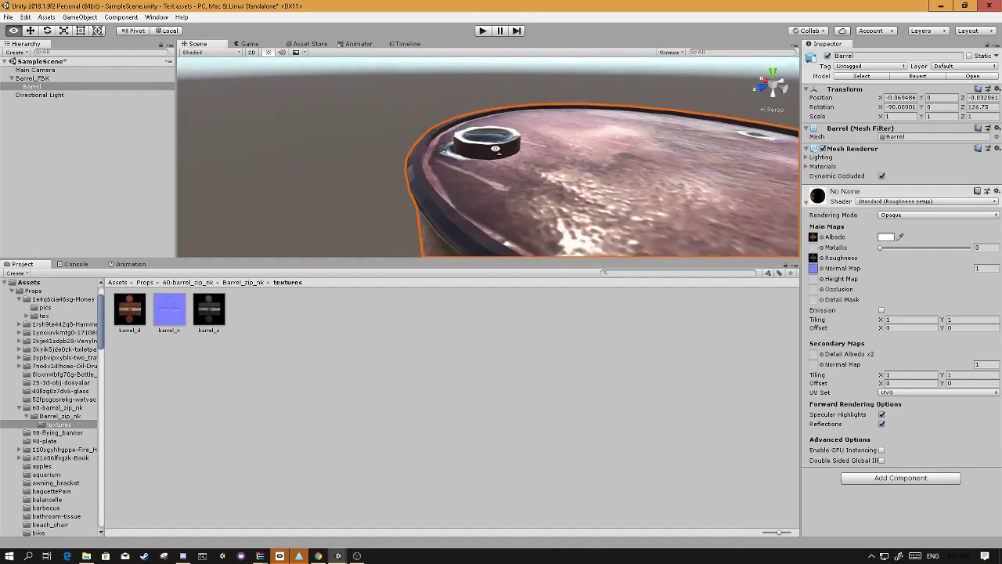
scroll(407, 87, down, 5)
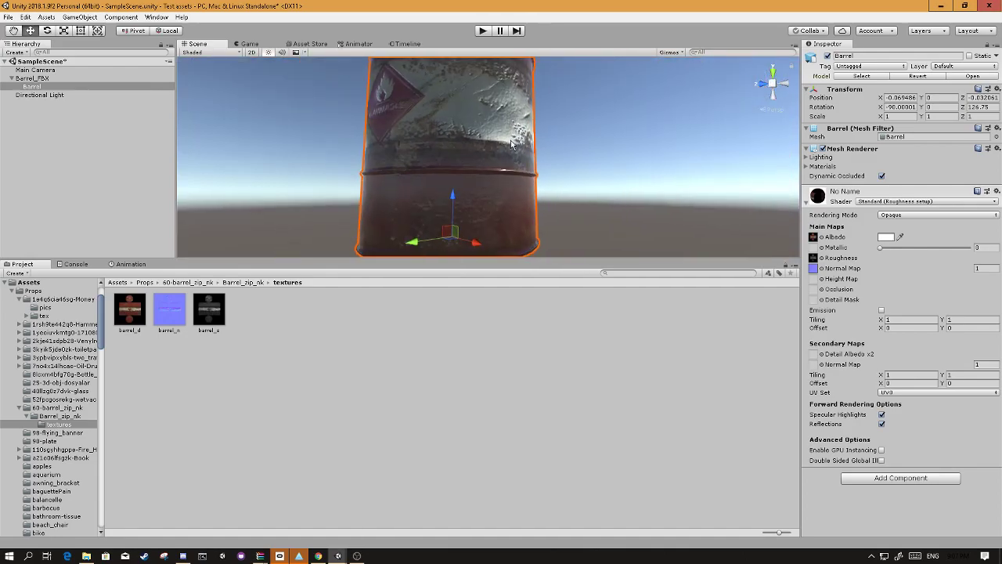
alt+drag(511, 143, 538, 101)
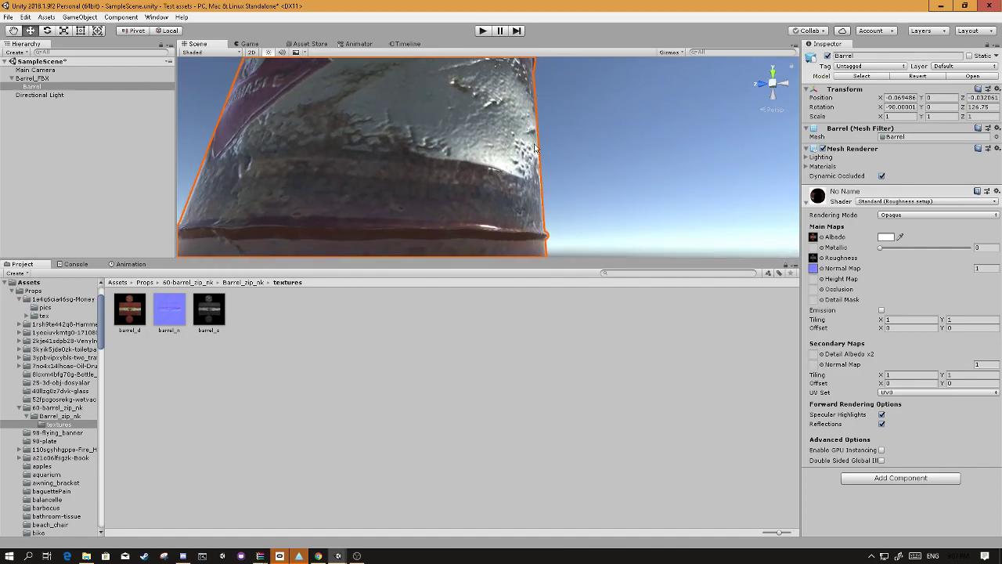
alt+drag(529, 151, 441, 92)
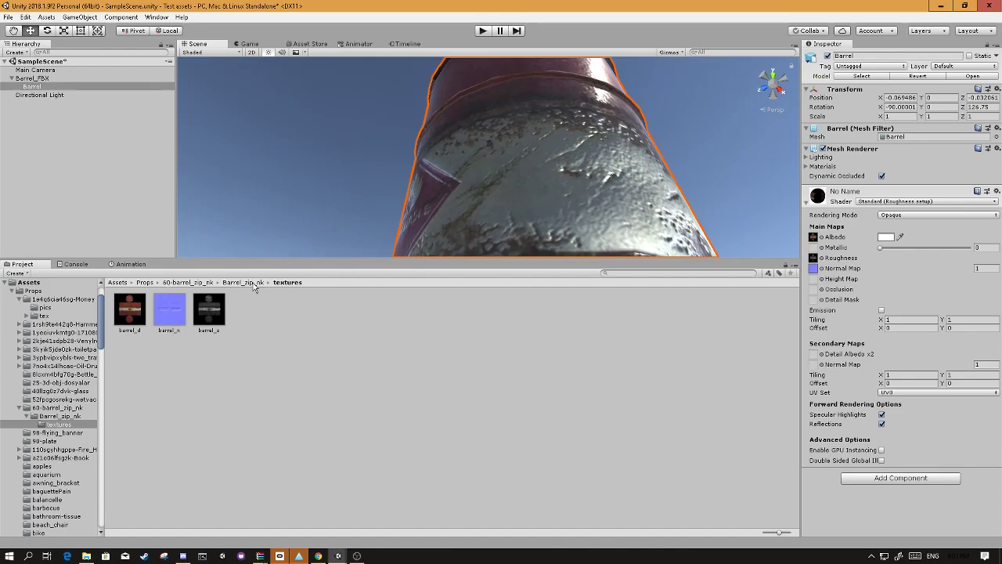
Create a prefab of the textured Barrel_FBX object in the Barrel_zip_nk folder and check its contents
click(244, 283)
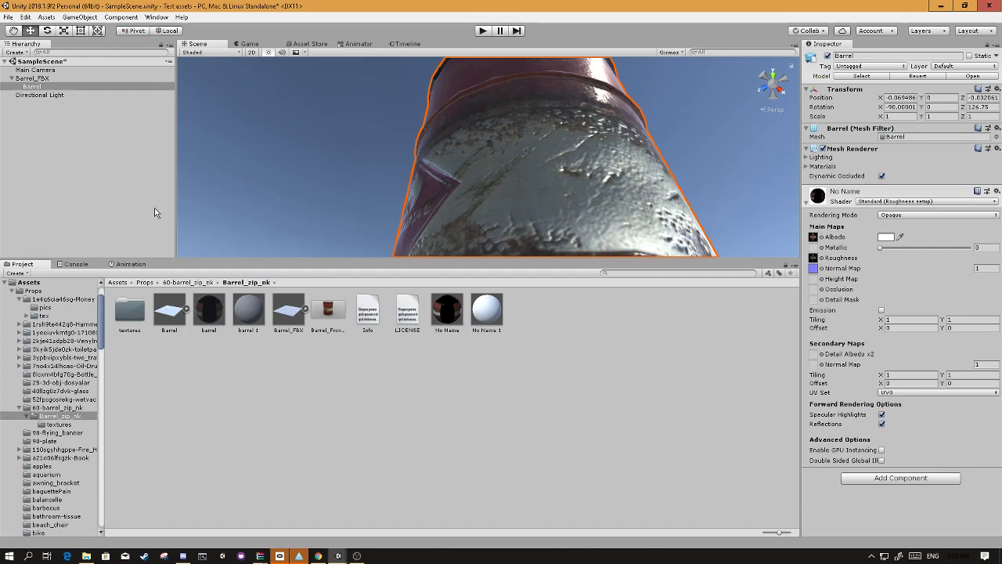
click(13, 79)
scroll(495, 155, down, 5)
alt+drag(496, 155, 379, 235)
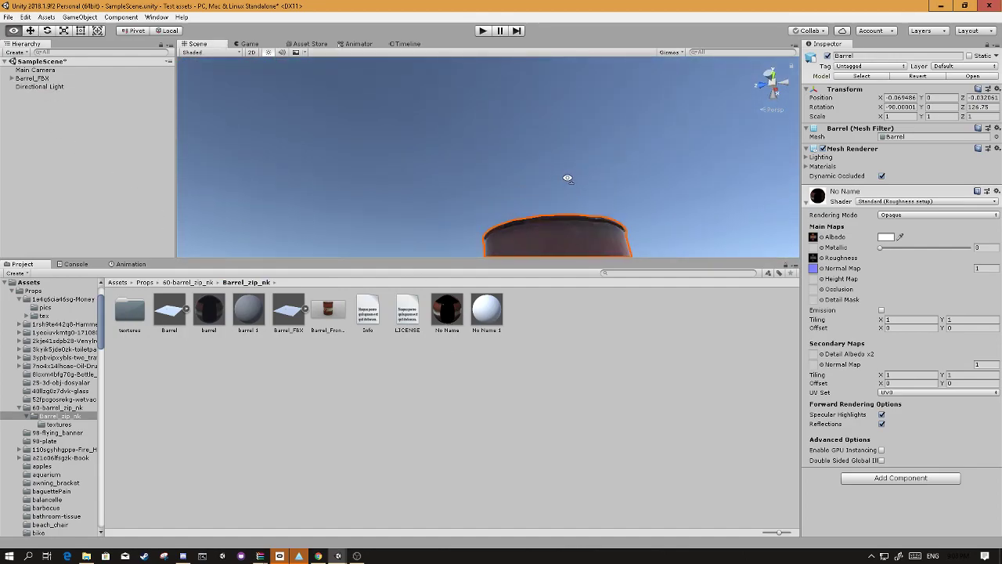
drag(39, 81, 563, 352)
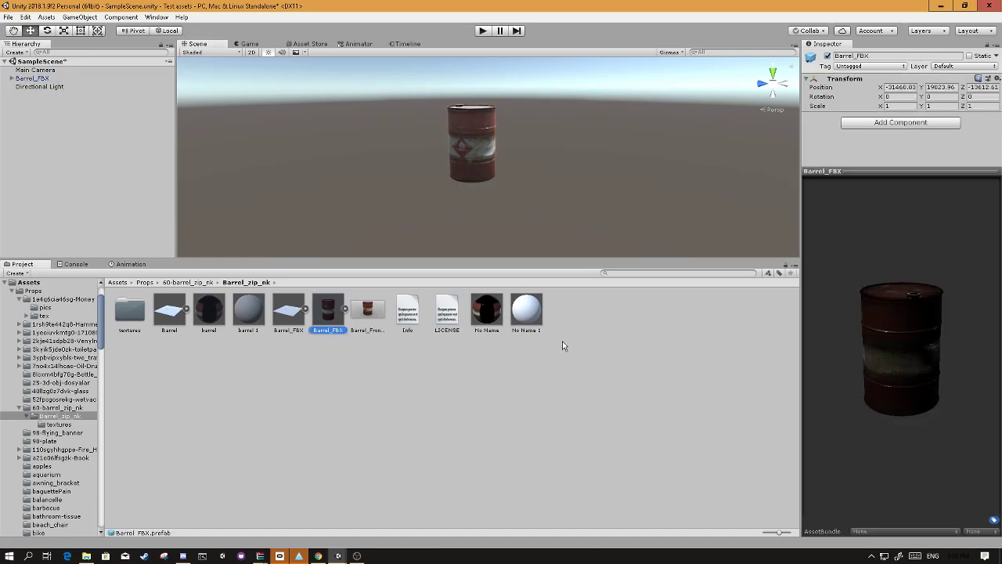
click(346, 311)
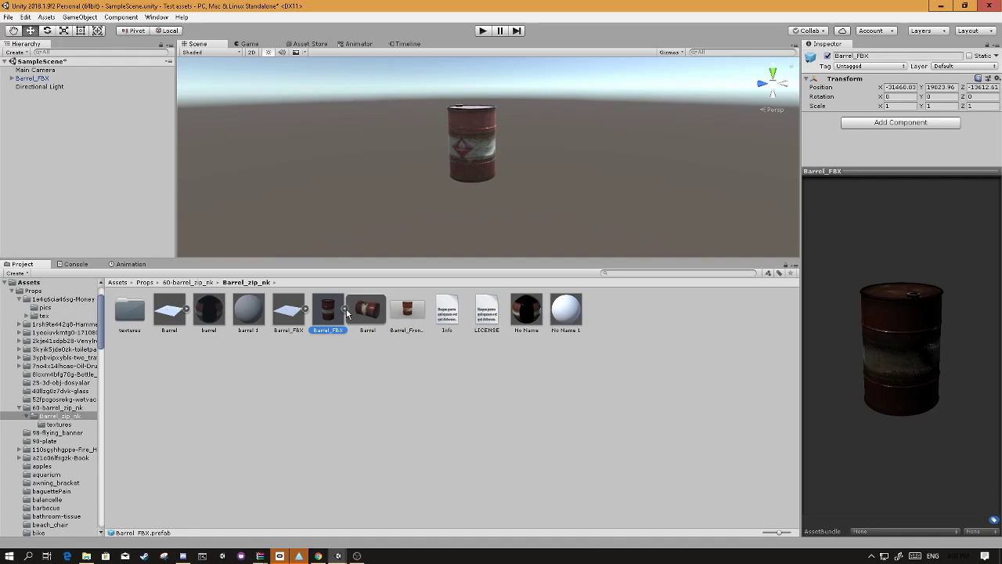
click(345, 311)
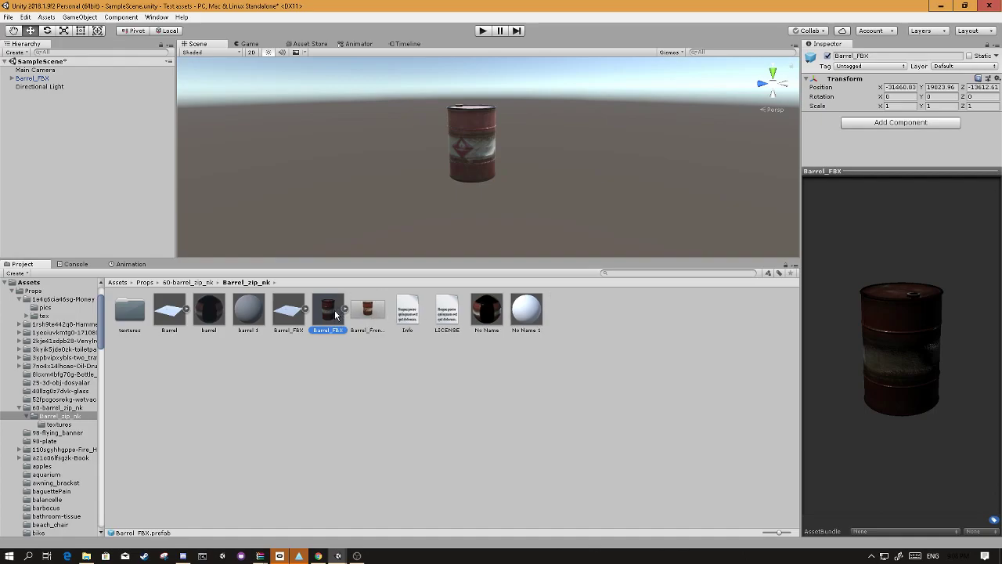
Export the Barrel_FBX prefab with its dependencies as a Unity package named barrel in the Barrel_zip_nk folder
right_click(337, 314)
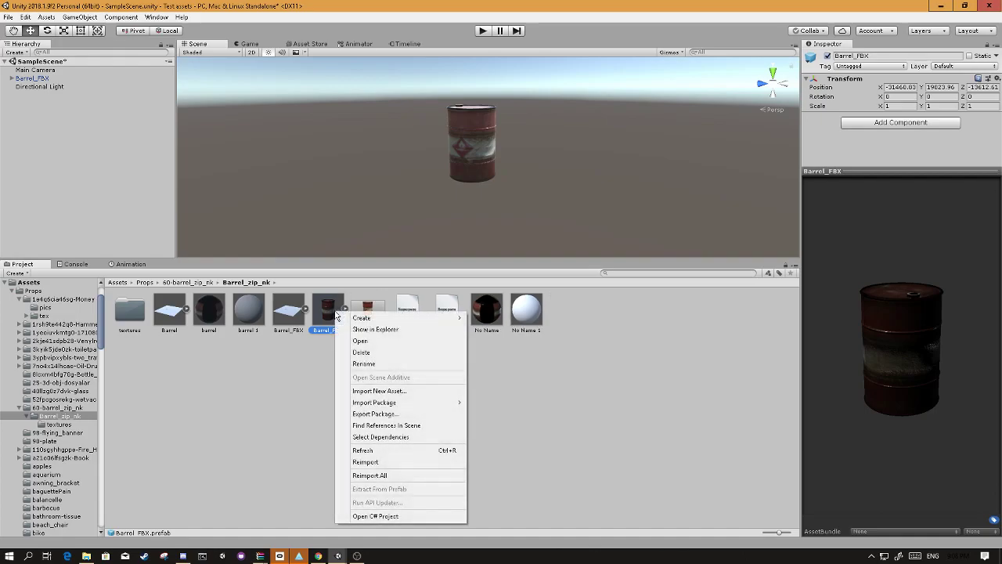
click(405, 414)
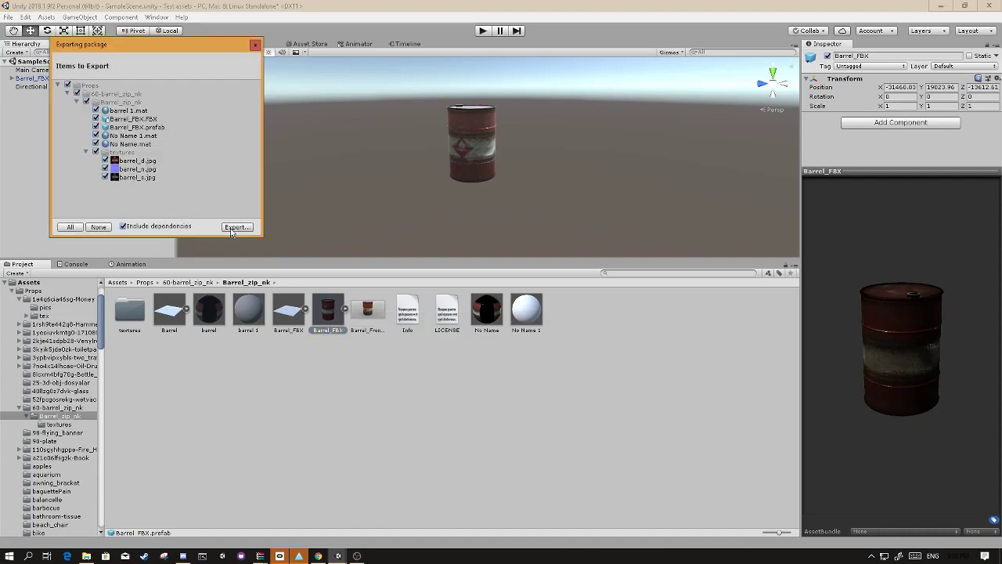
click(237, 227)
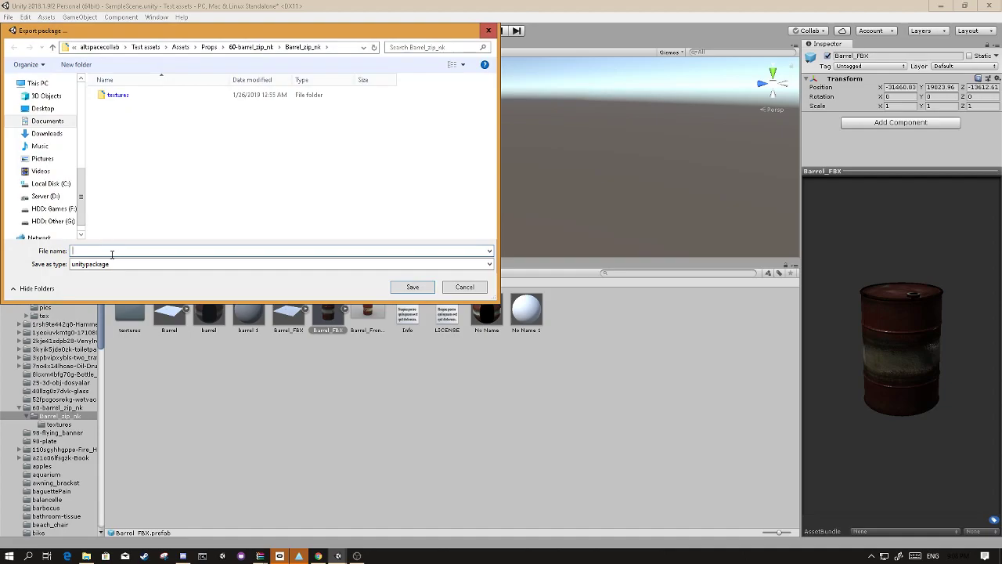
text(barrel)
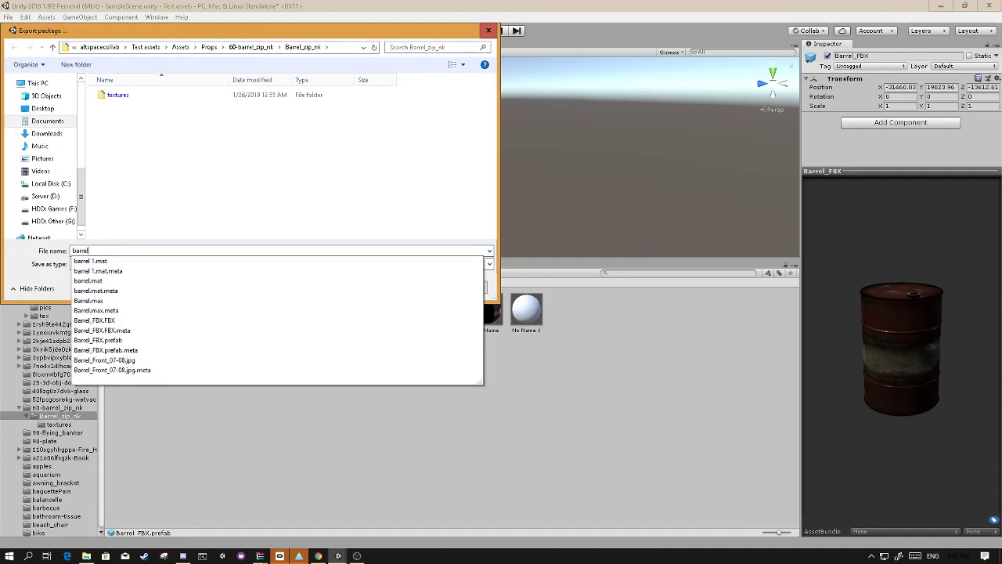
key(Return)
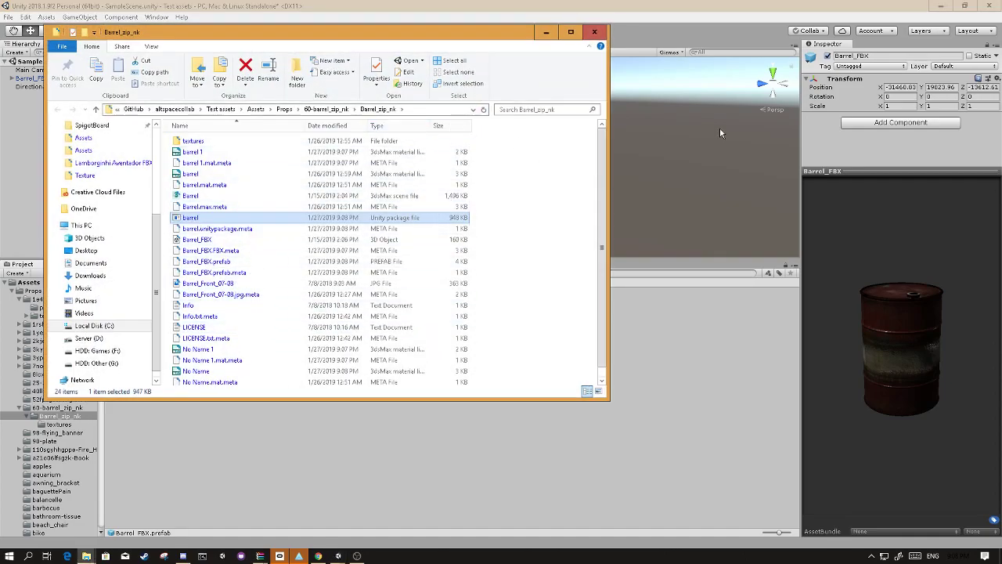
click(594, 32)
Select the Barrel mesh inside Barrel_FBX, try a Metallic value of 0.93, and lower it to 0.145
scroll(517, 117, up, 5)
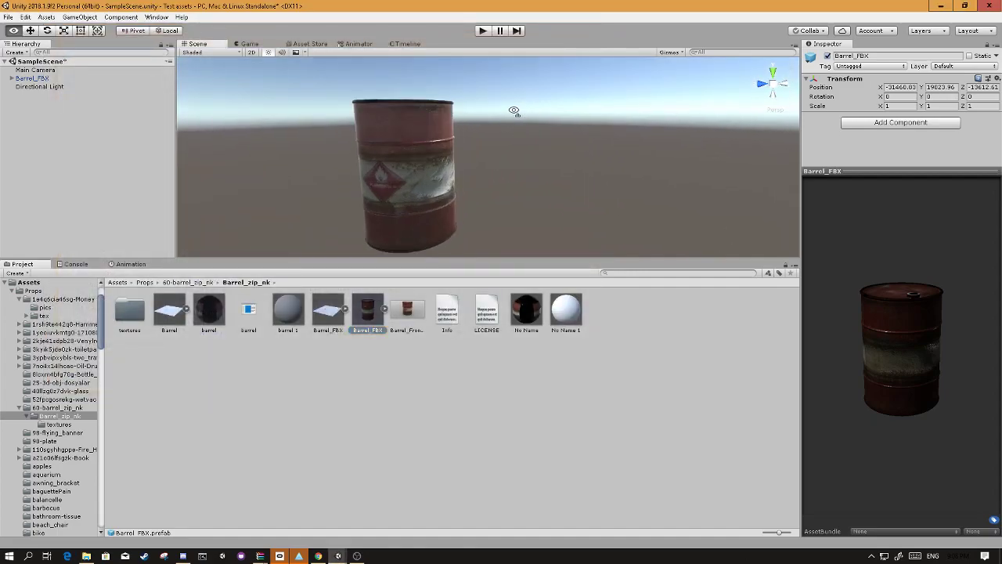
alt+drag(556, 80, 635, 140)
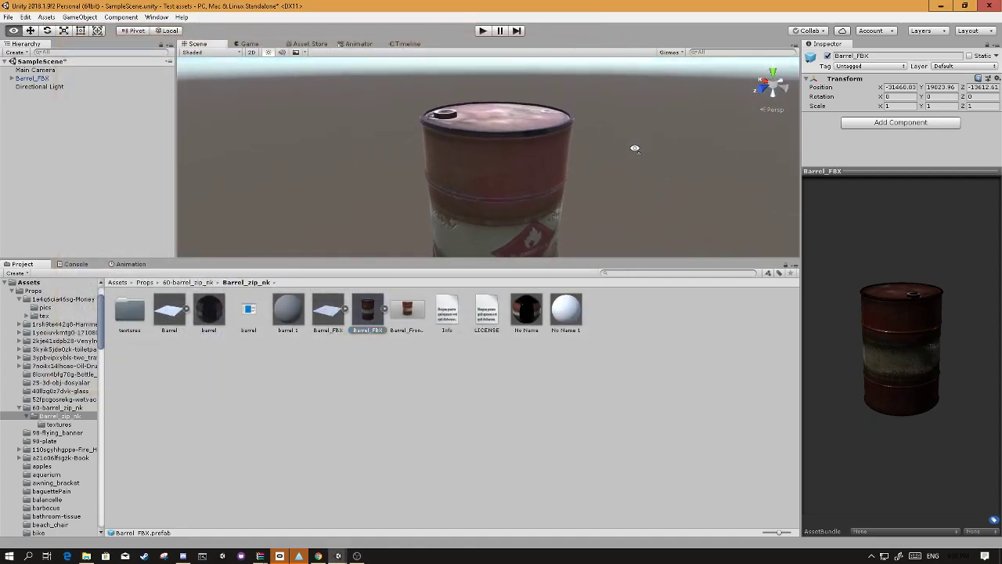
click(505, 157)
click(54, 86)
click(57, 80)
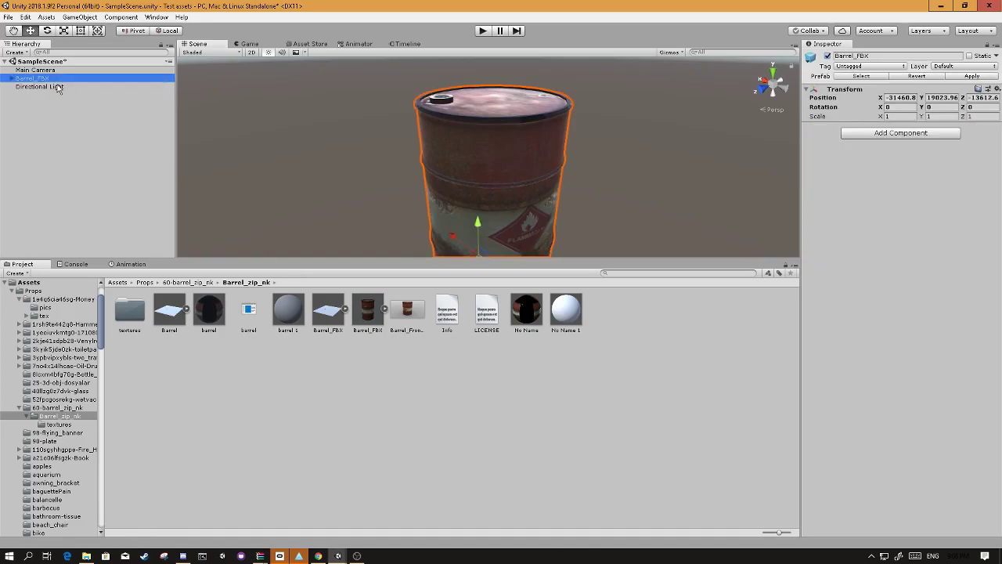
click(57, 87)
click(11, 79)
click(47, 86)
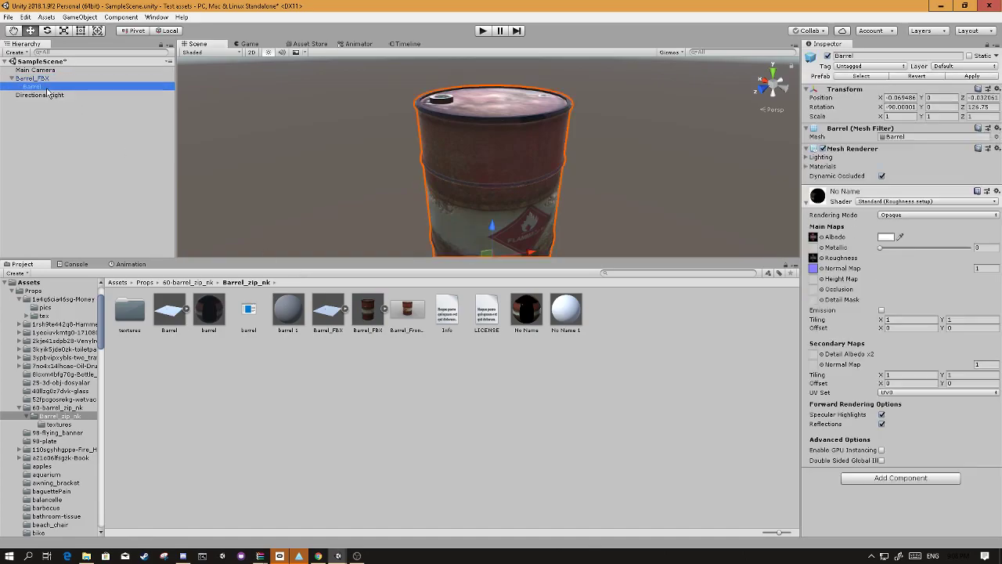
click(983, 247)
text(0.93)
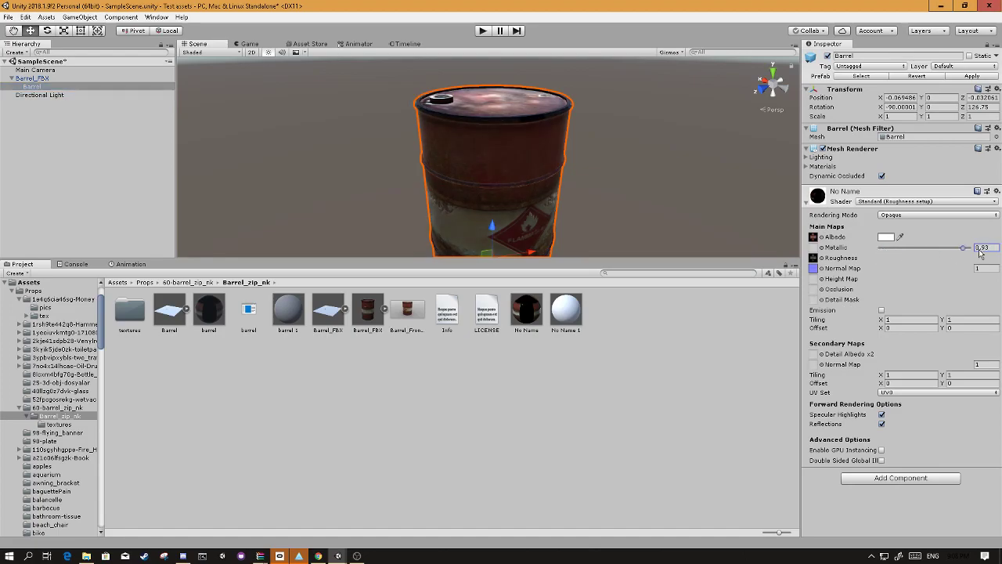
drag(963, 248, 892, 247)
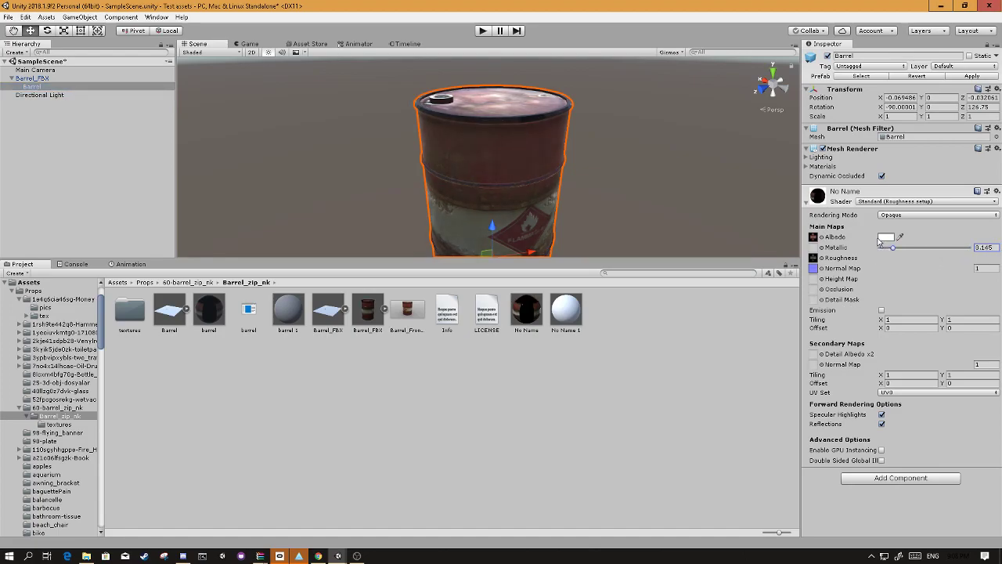
Set the Albedo tint of the barrel's material to mid grey, hexadecimal 878787
click(881, 238)
click(113, 117)
drag(78, 115, 32, 98)
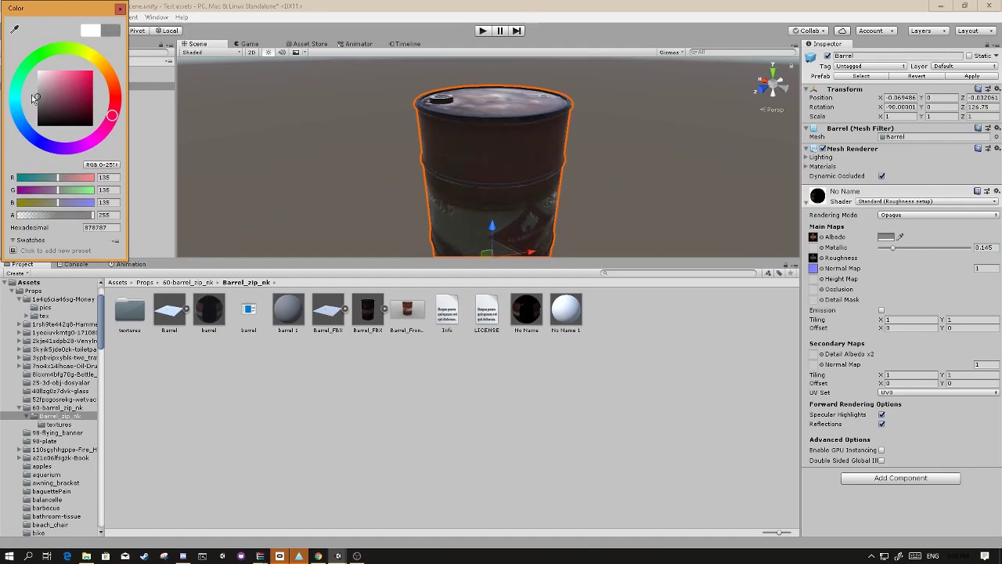
mouse_move(113, 116)
mouse_down()
mouse_move(115, 96)
mouse_move(113, 110)
mouse_up()
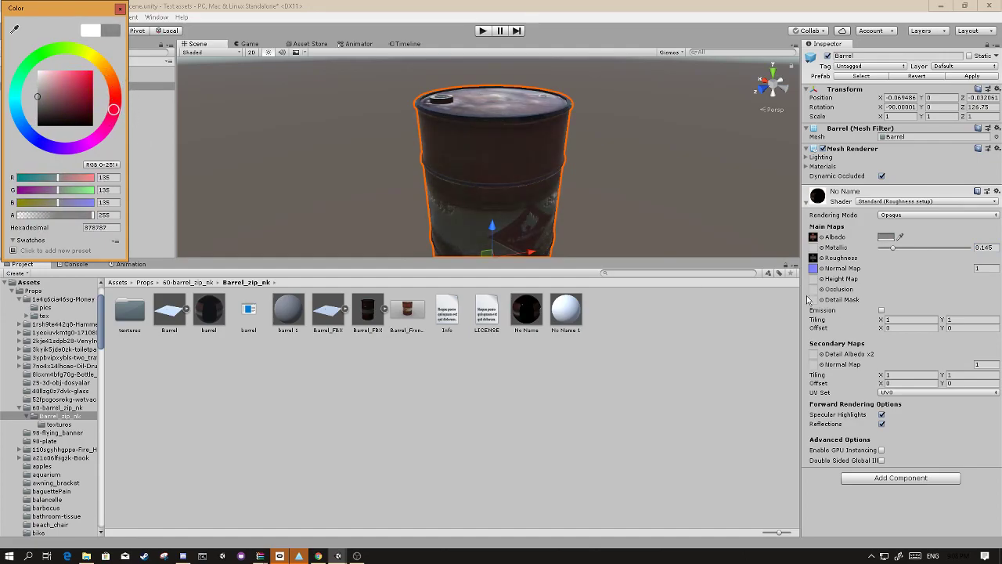
Enable emission on the barrel's material and give it a bright emission colour
click(881, 310)
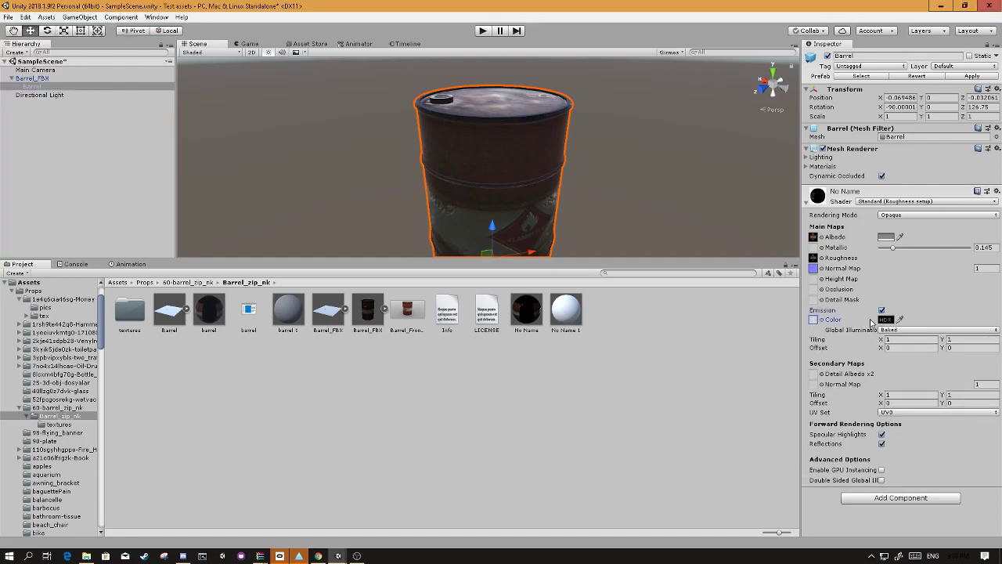
click(893, 320)
click(857, 324)
right_drag(508, 193, 523, 235)
Turn off reflections, specular highlights and emission on the barrel's material and inspect the barrel
click(881, 443)
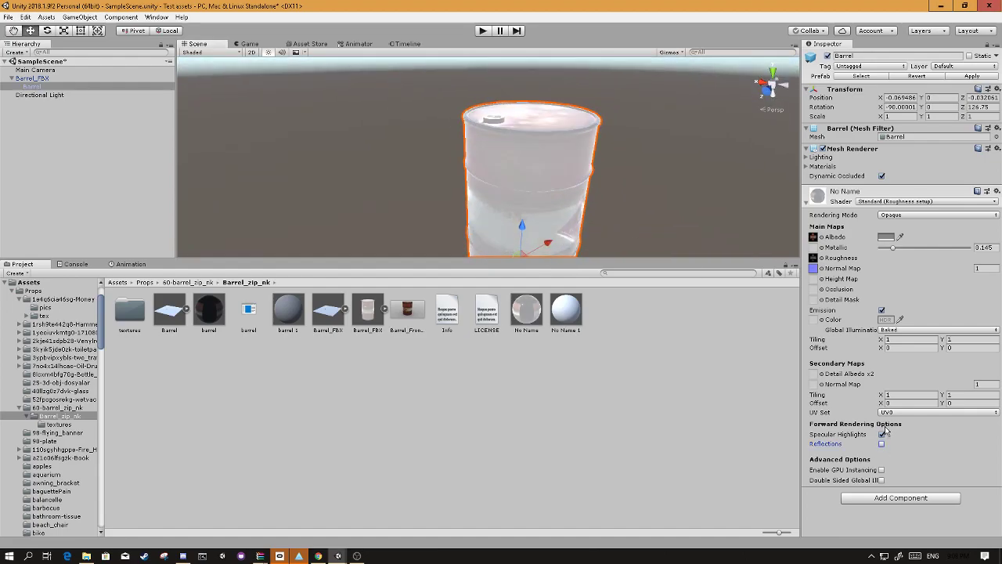
click(881, 310)
right_drag(467, 180, 444, 202)
key(f)
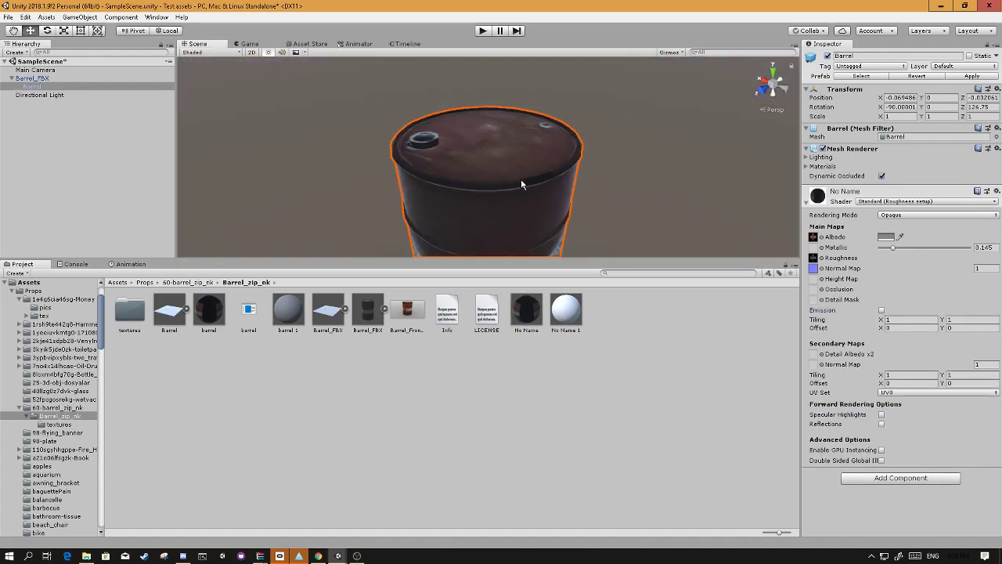
scroll(521, 182, down, 5)
scroll(517, 188, up, 2)
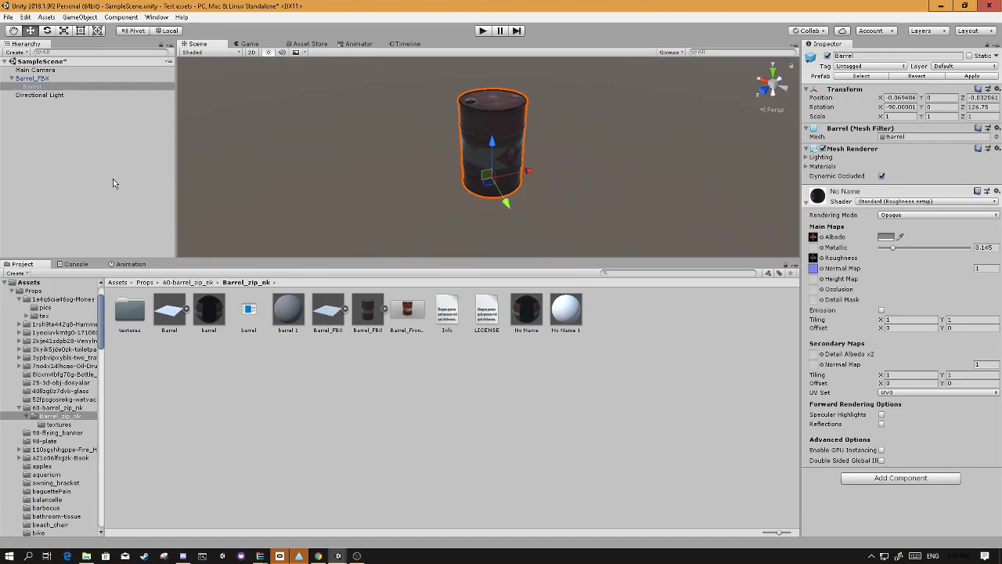
Collapse the Barrel_FBX object's children in the scene hierarchy
click(14, 79)
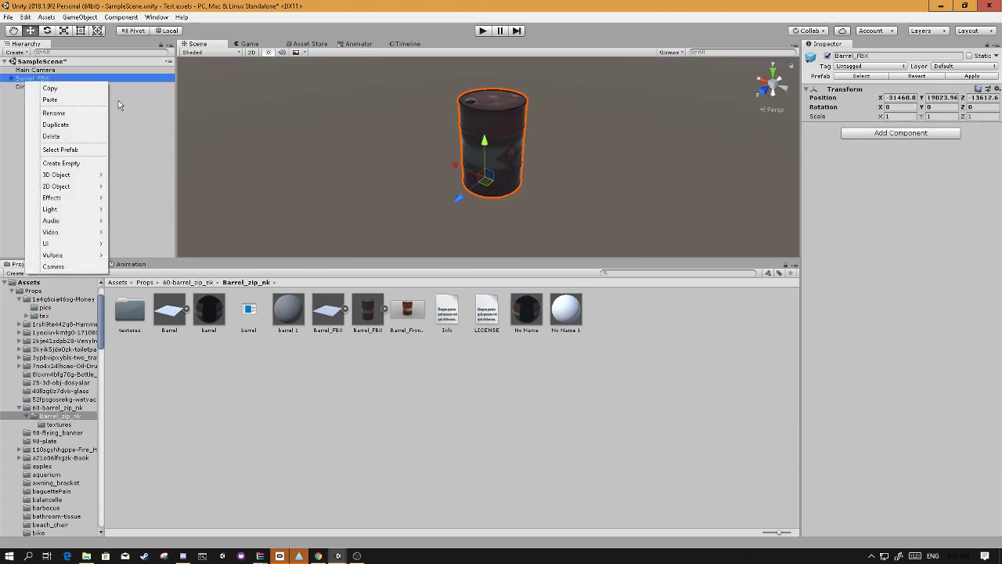